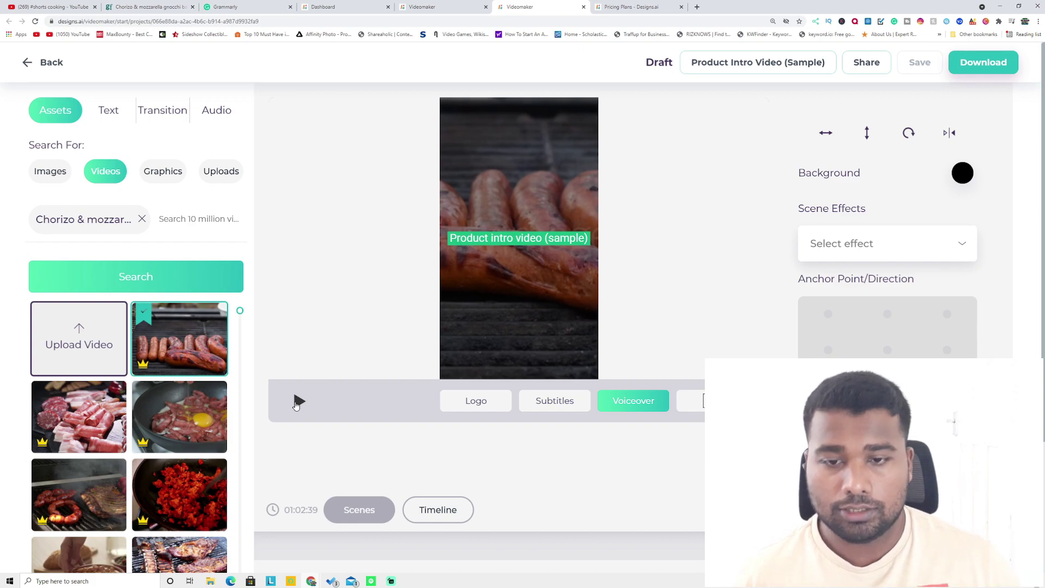
# Play and pause the sample video preview, then move to the YouTube #shorts cooking results.
pyautogui.click(297, 402)
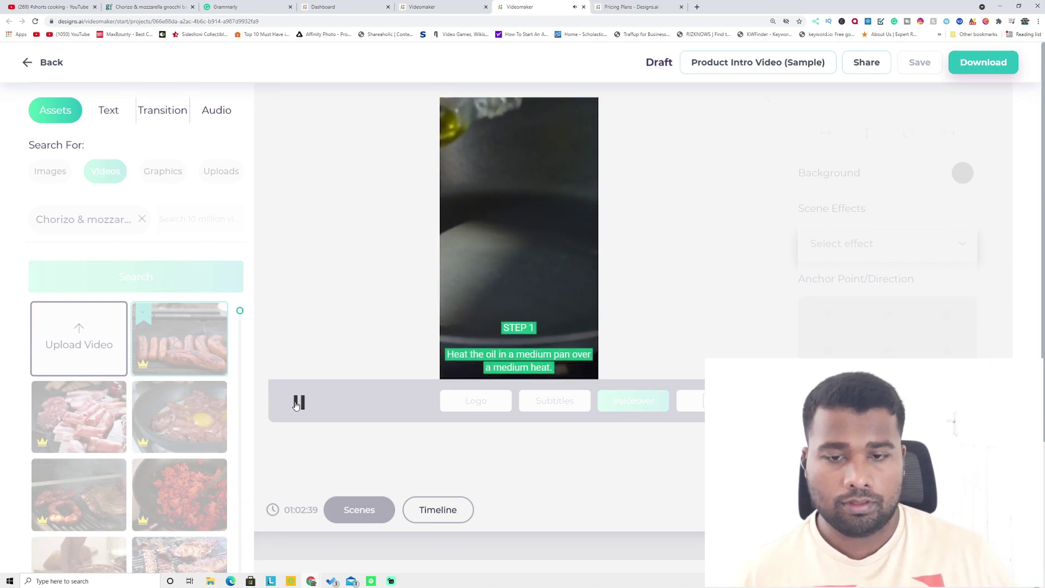
pyautogui.click(297, 403)
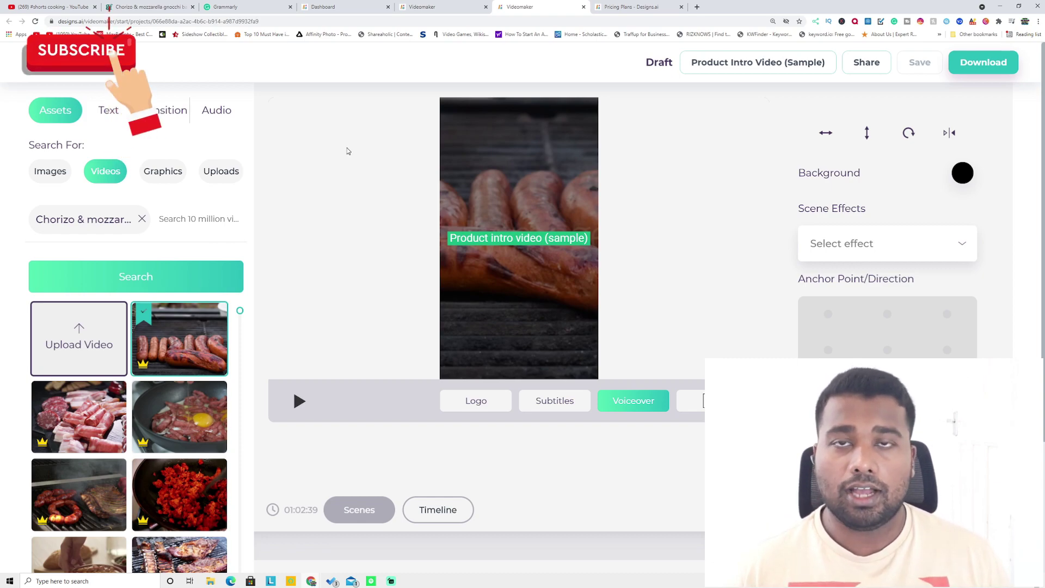
pyautogui.click(49, 10)
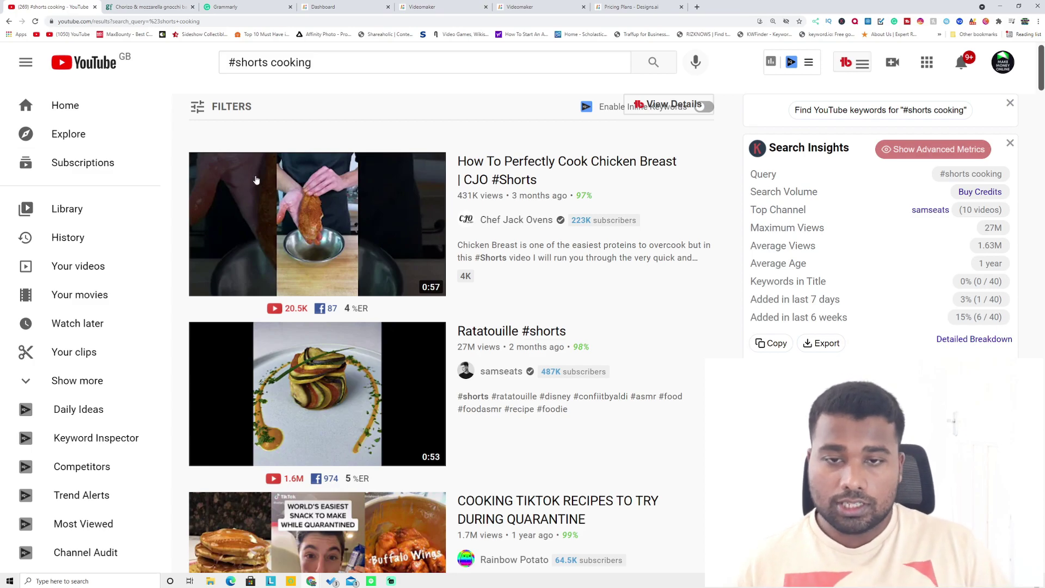
pyautogui.scroll(-3, 310, 221)
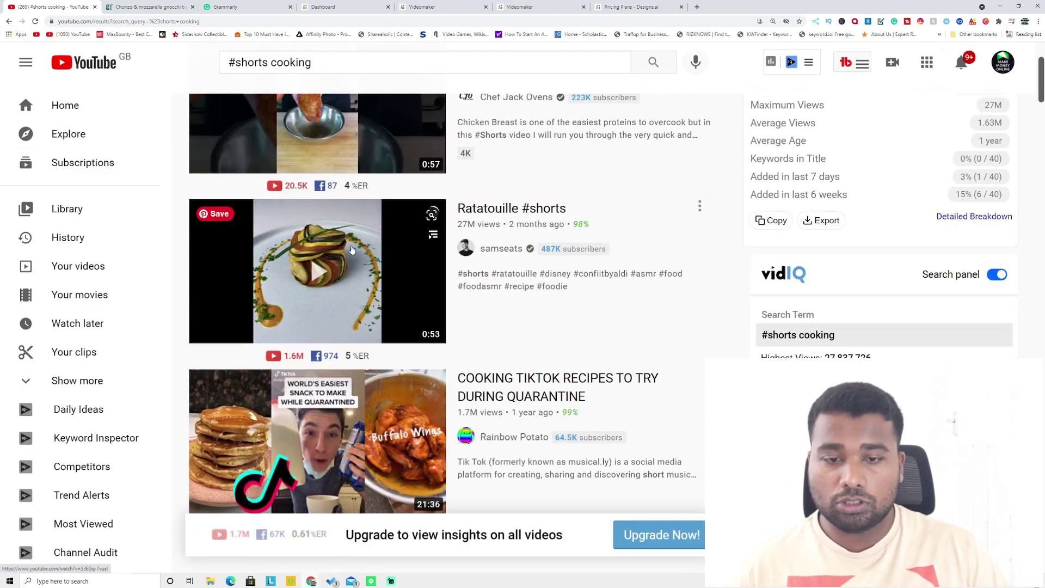
pyautogui.scroll(-2, 352, 249)
pyautogui.scroll(-3, 351, 249)
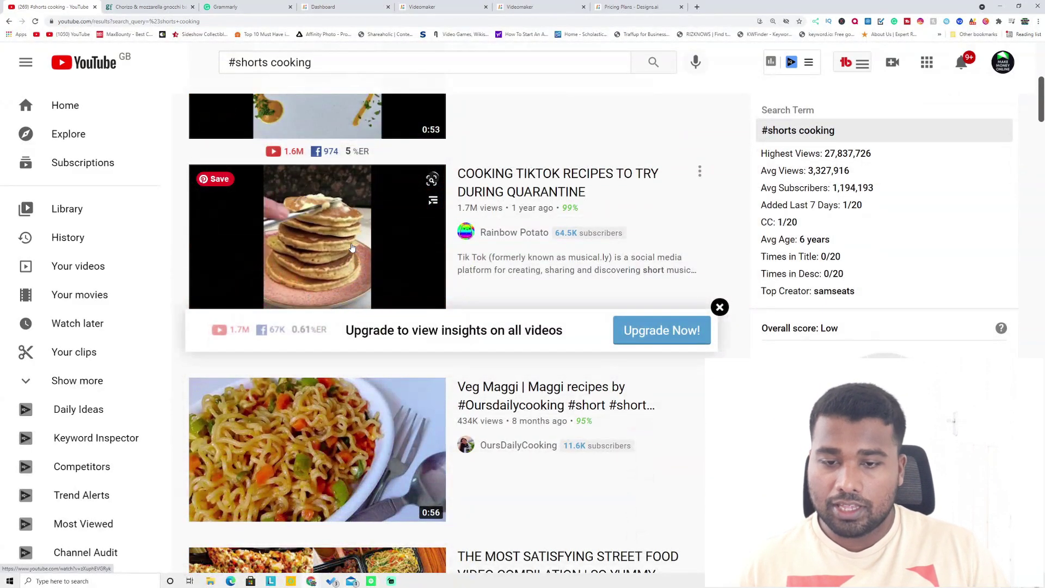
# Bring up the BBC Good Food chorizo & mozzarella gnocchi bake recipe page.
pyautogui.click(142, 7)
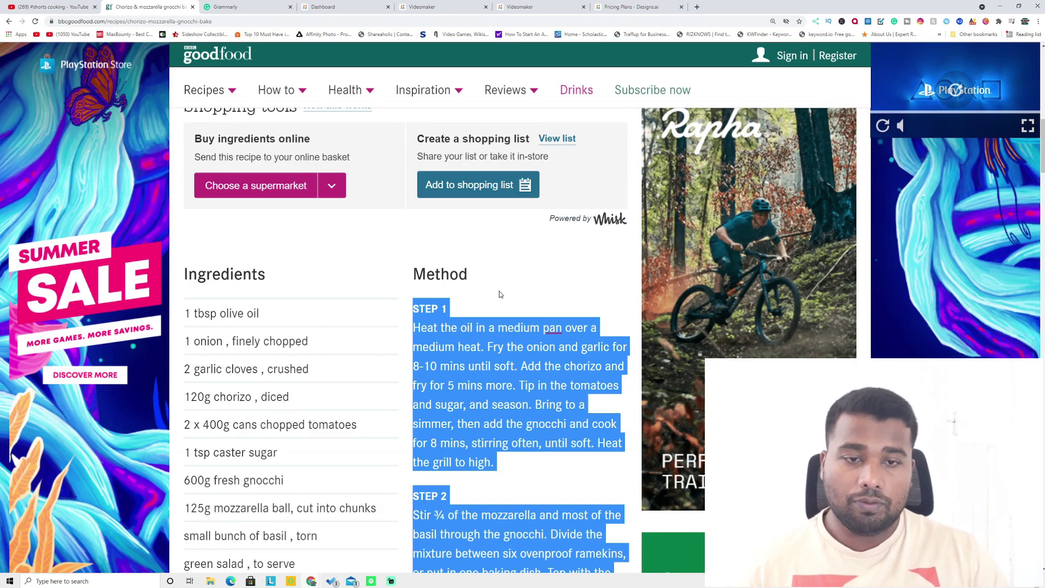
pyautogui.scroll(-2, 481, 310)
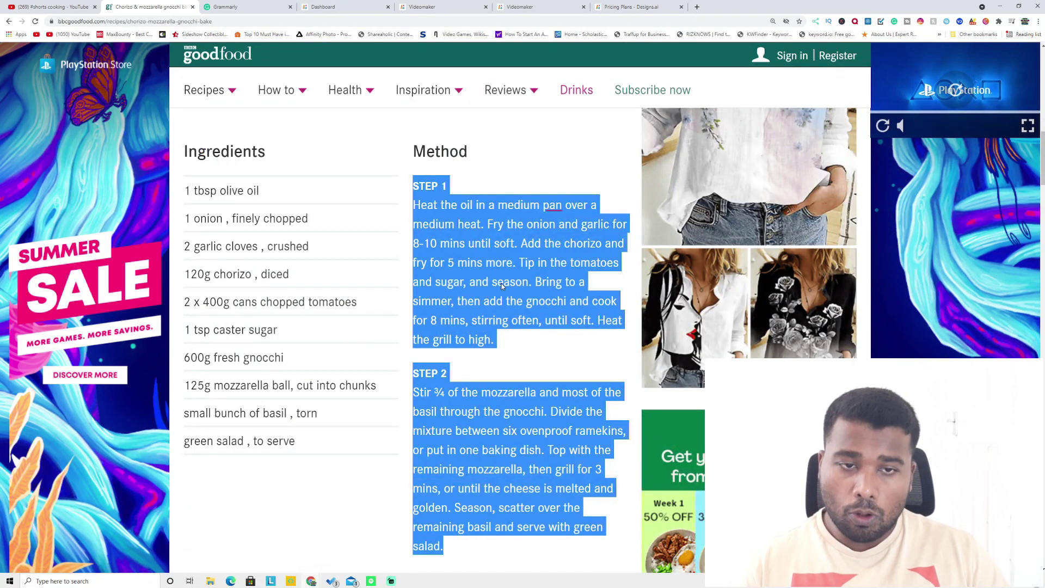
# Bring up the Grammarly document holding the pasted gnocchi bake recipe.
pyautogui.click(217, 6)
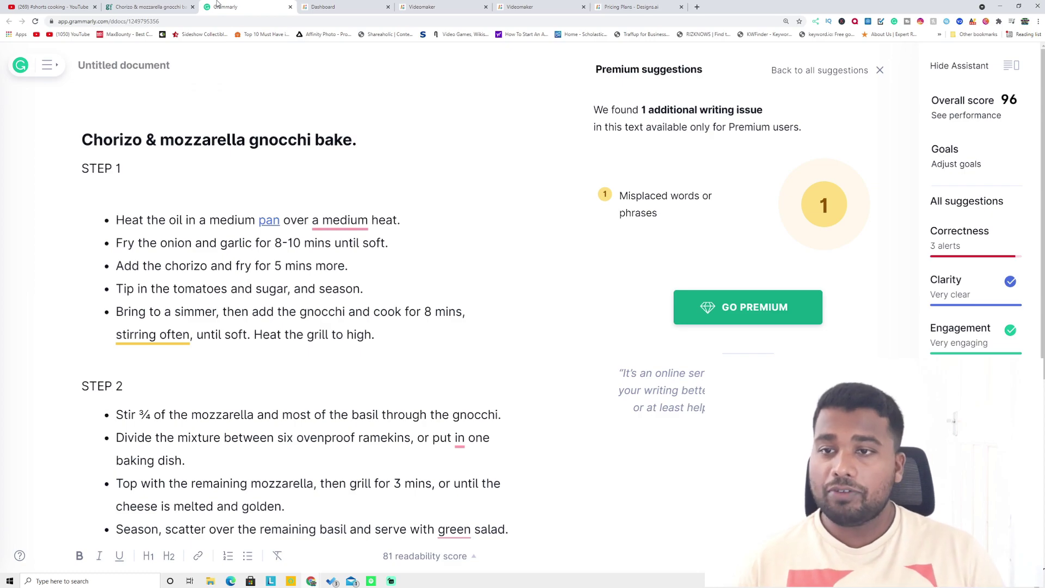
# Bring up the Designs.ai dashboard of creation tools.
pyautogui.click(357, 7)
pyautogui.scroll(2, 399, 172)
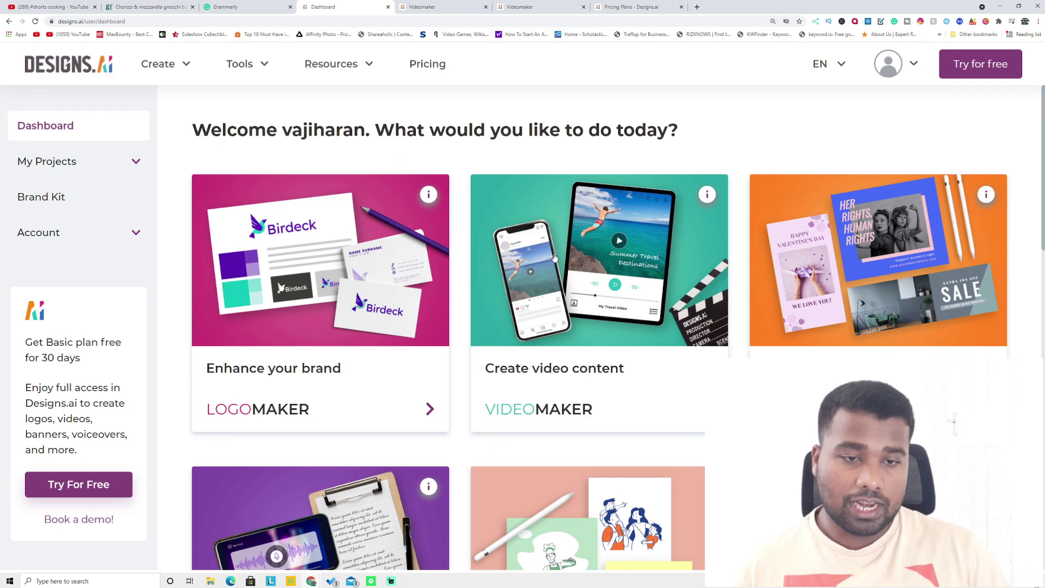
pyautogui.moveTo(878, 260)
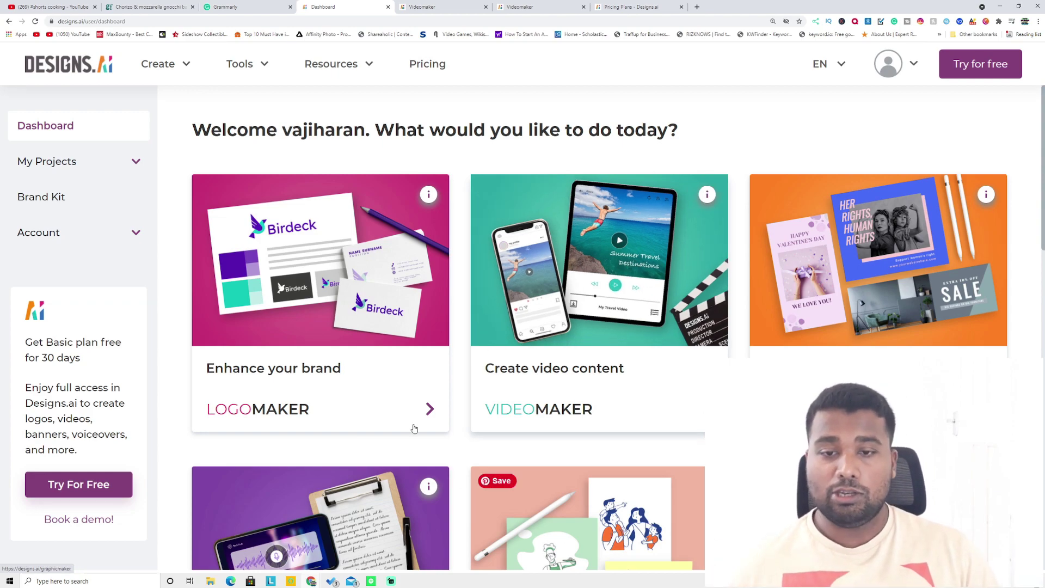
pyautogui.moveTo(829, 338)
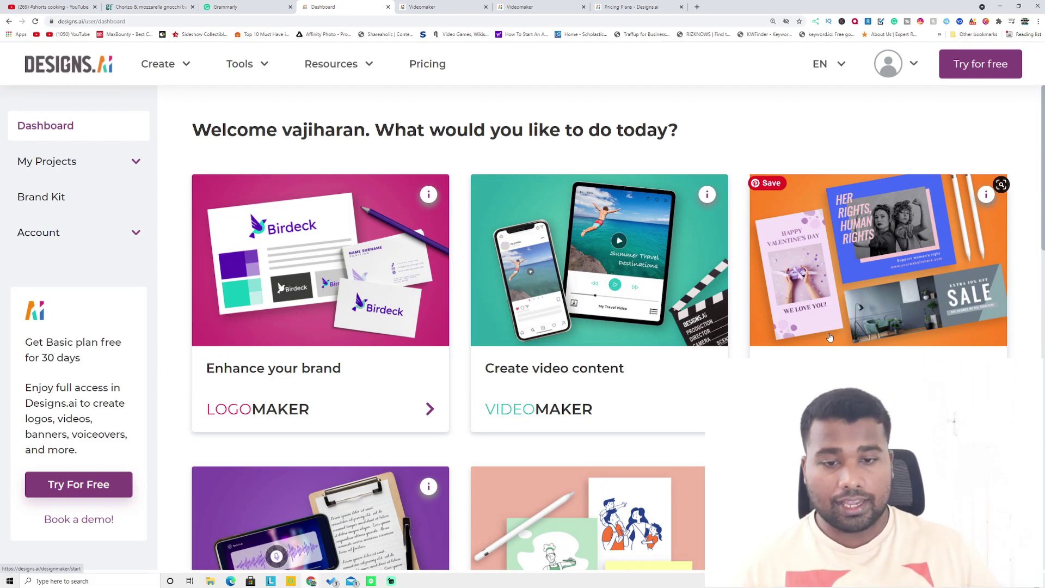
pyautogui.scroll(-3, 830, 338)
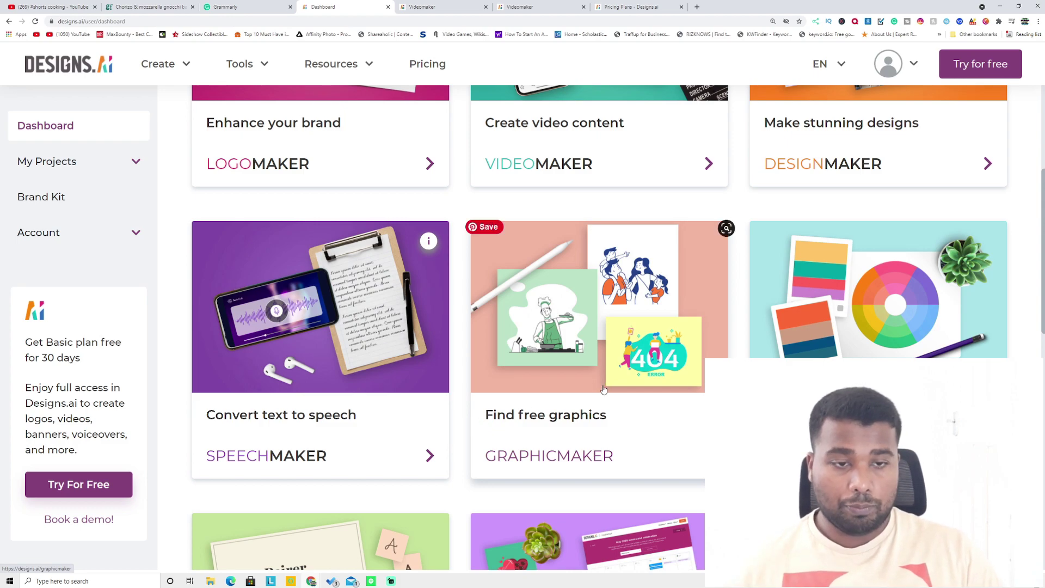
pyautogui.scroll(-2, 571, 392)
pyautogui.scroll(-2, 647, 363)
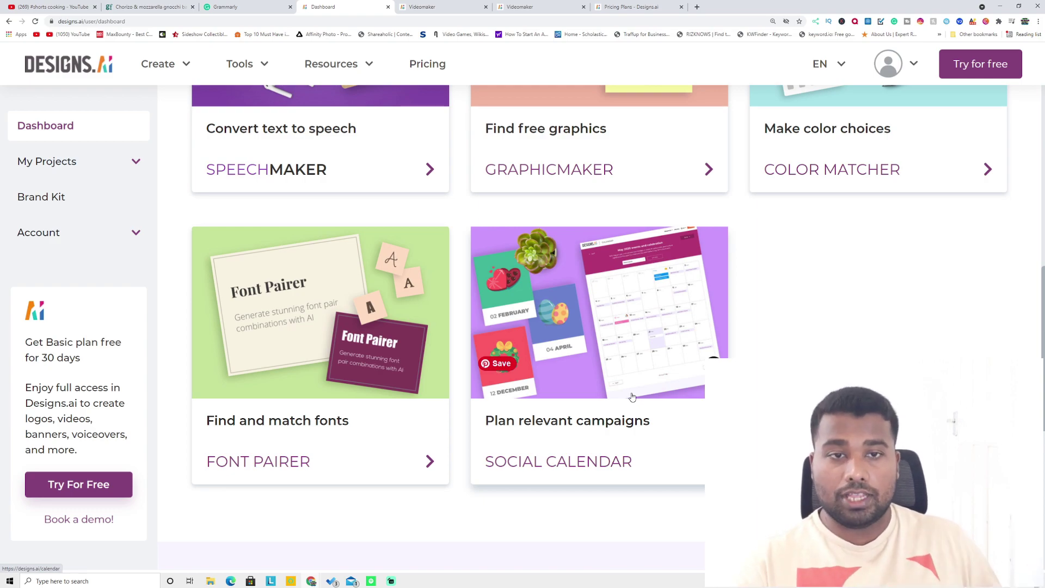
pyautogui.scroll(5, 574, 289)
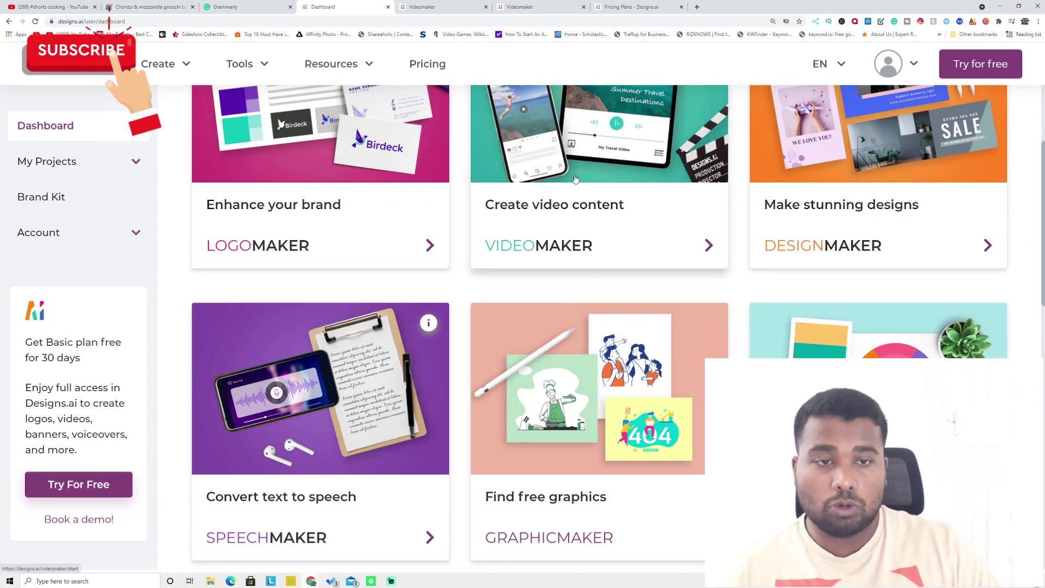
# Enter Videomaker so the list of draft video projects appears.
pyautogui.click(549, 231)
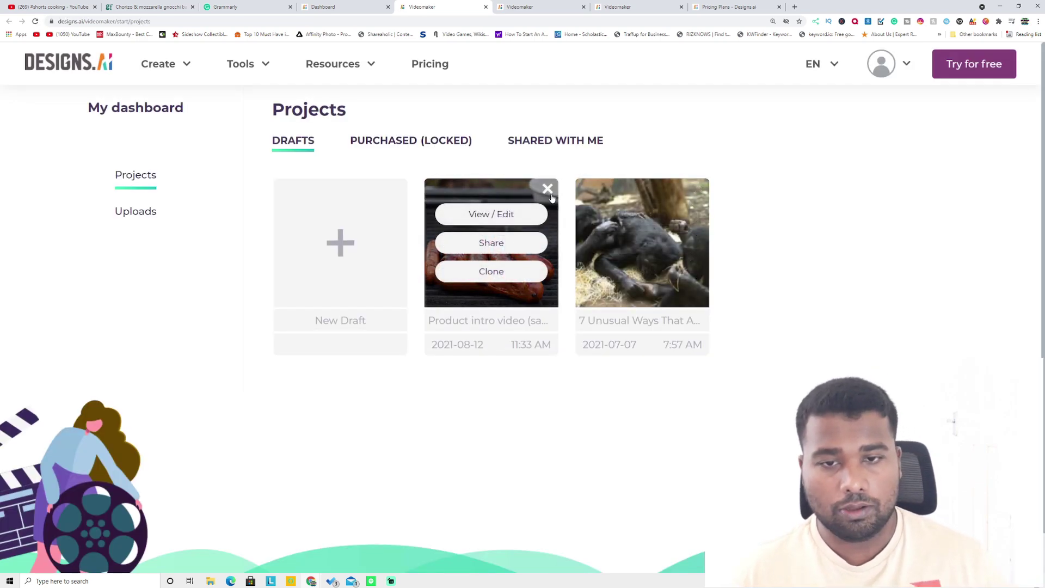
# Start a new draft, browse the templates, and return to Text To Video.
pyautogui.click(341, 247)
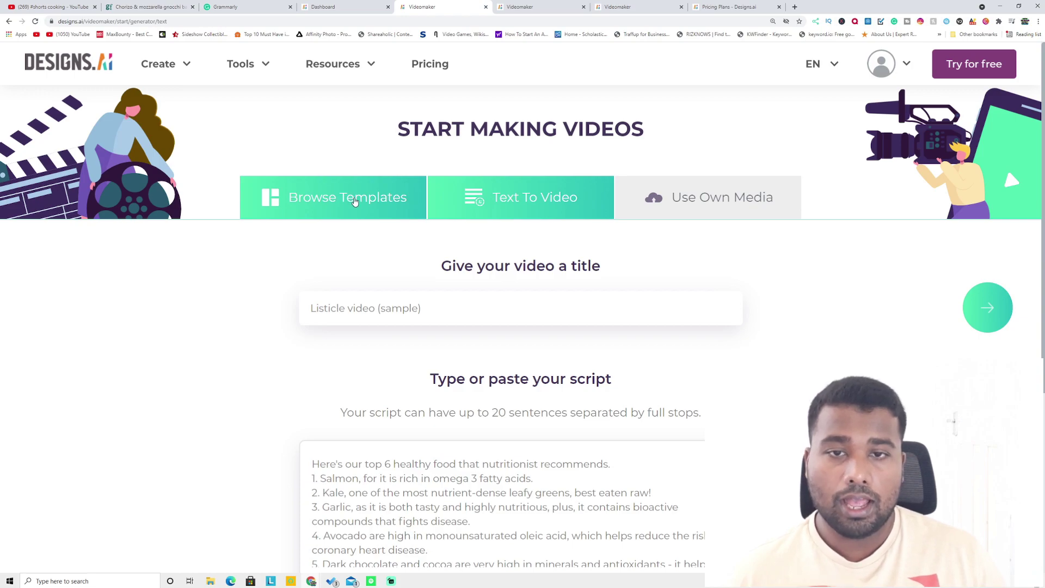
pyautogui.click(356, 202)
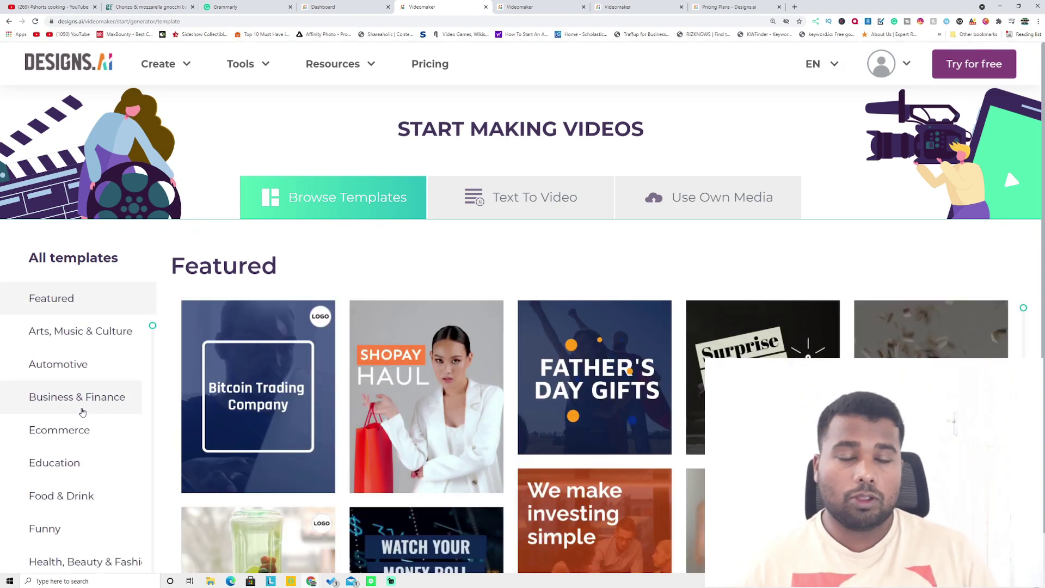
pyautogui.click(562, 201)
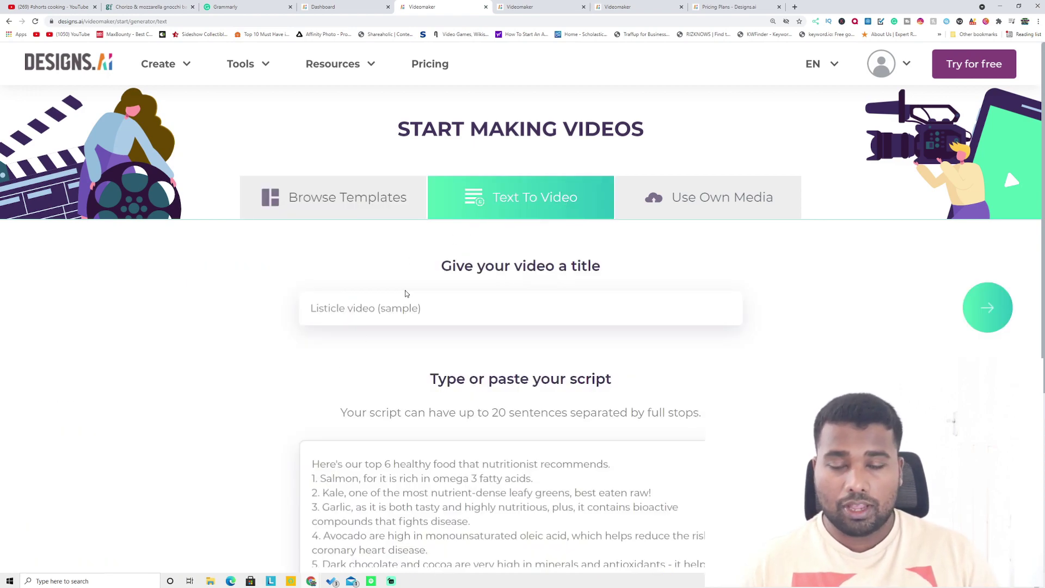
pyautogui.scroll(-1, 405, 293)
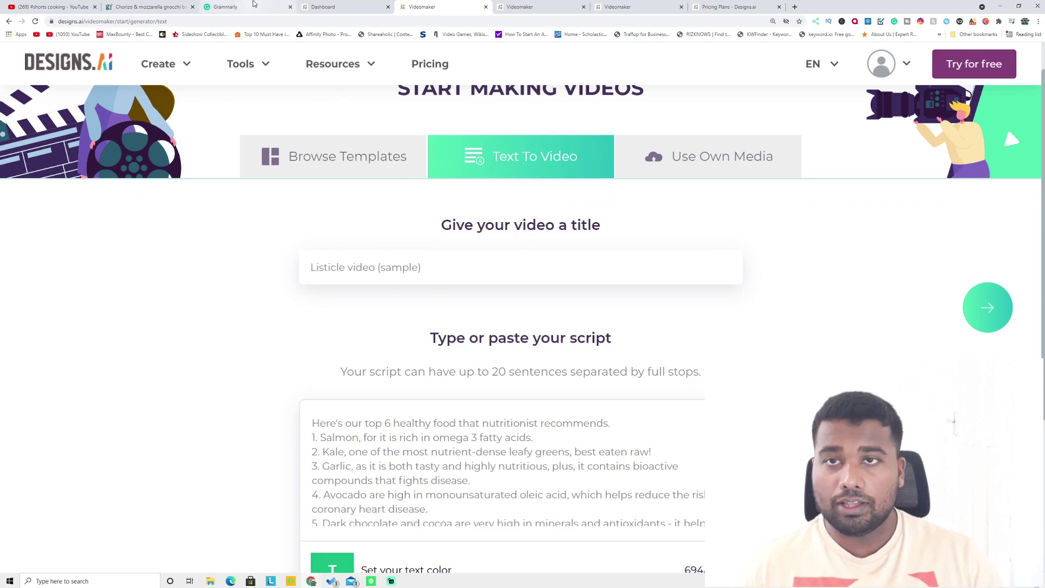
# Select the heading 'Chorizo & mozzarella gnocchi bake.' in the Grammarly document.
pyautogui.click(255, 3)
pyautogui.moveTo(359, 145); pyautogui.dragTo(85, 141)
pyautogui.hotkey('ctrl', 'c')
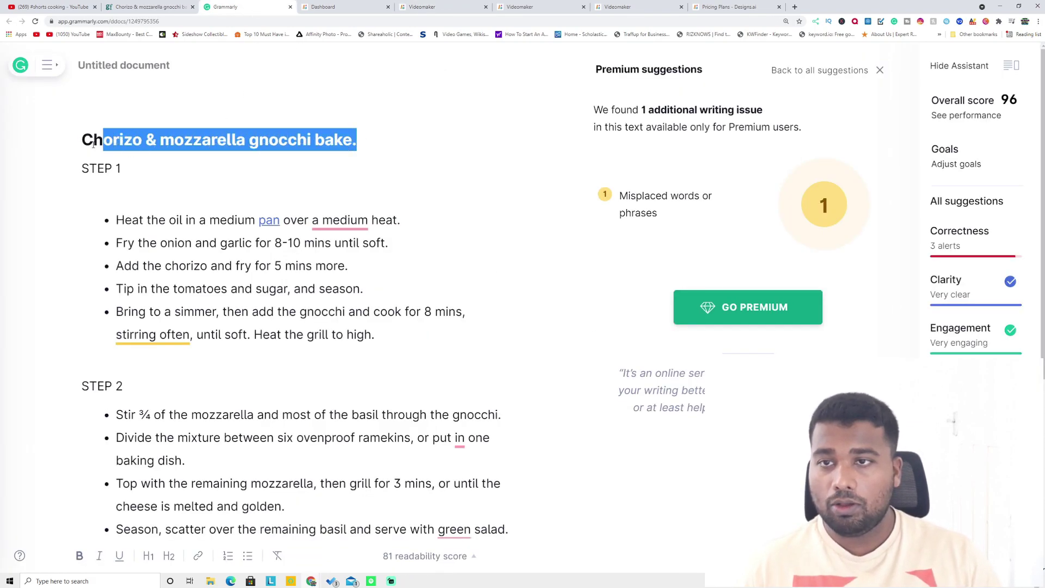
pyautogui.click(343, 7)
# Paste 'Chorizo & mozzarella gnocchi bake.' as the video title, then fetch the recipe steps from Grammarly.
pyautogui.click(445, 8)
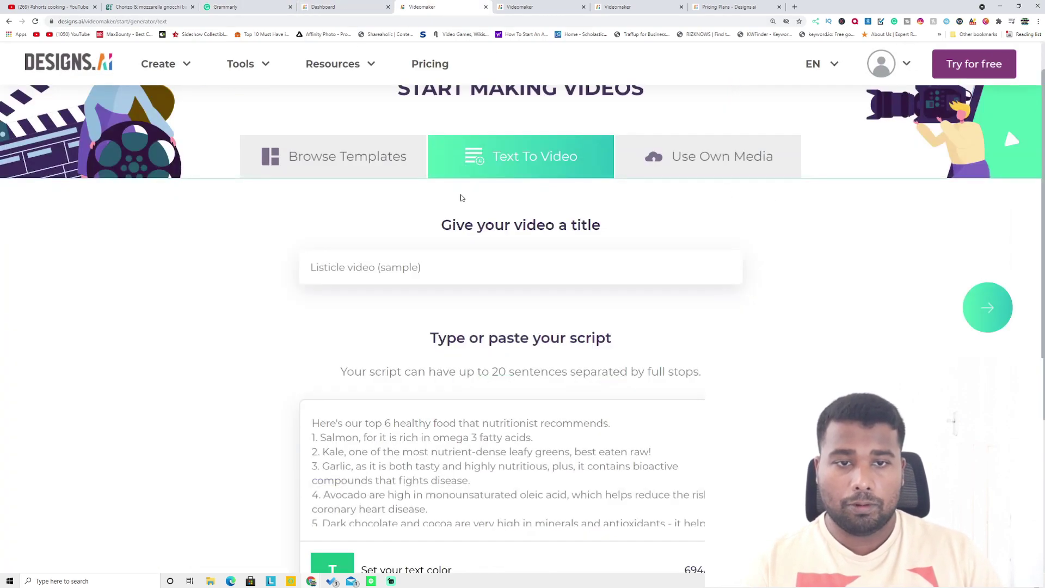
pyautogui.click(446, 268)
pyautogui.hotkey('ctrl', 'v')
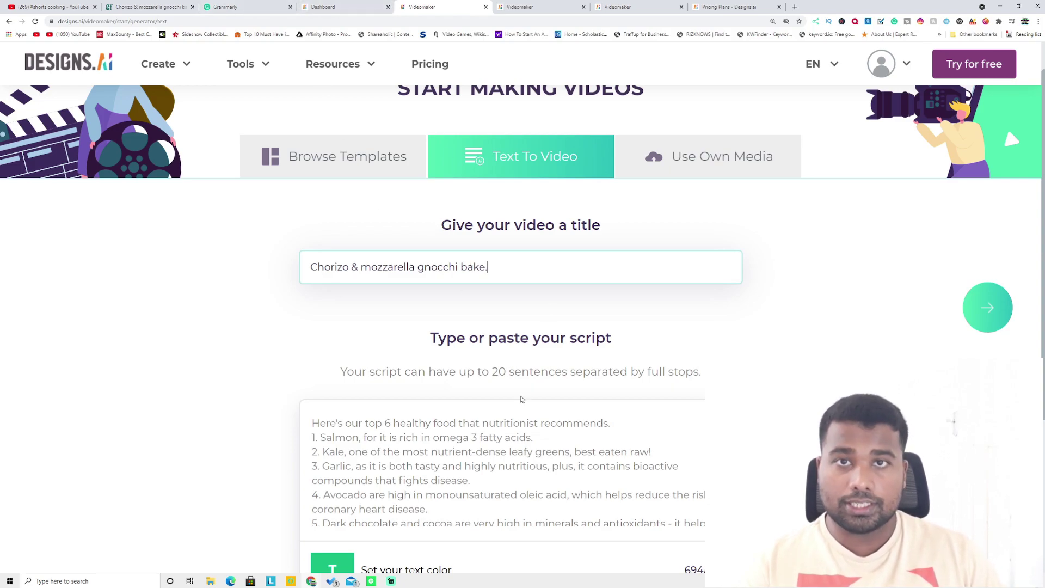
pyautogui.click(237, 7)
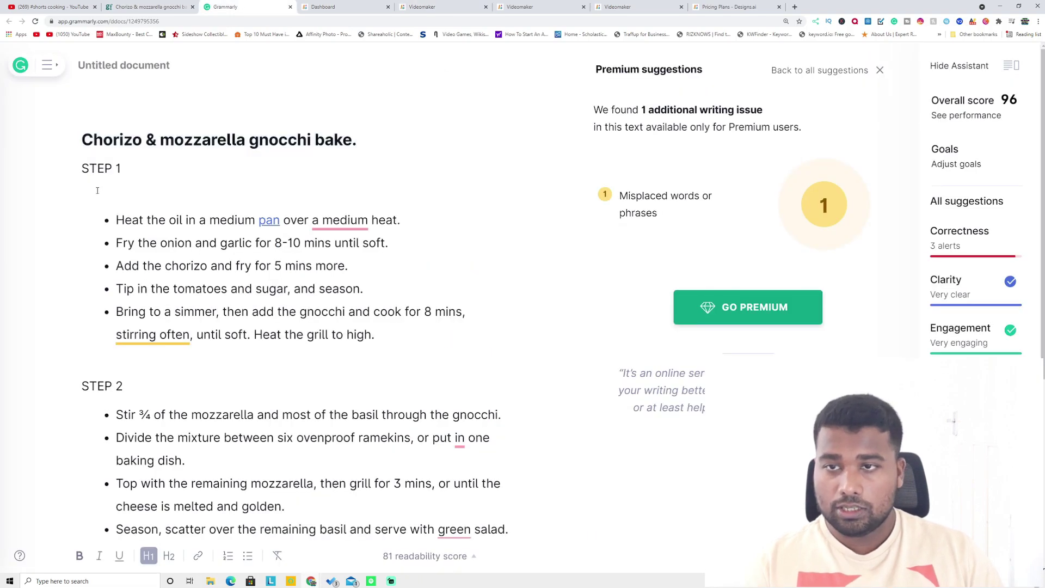
pyautogui.moveTo(85, 167); pyautogui.dragTo(472, 429)
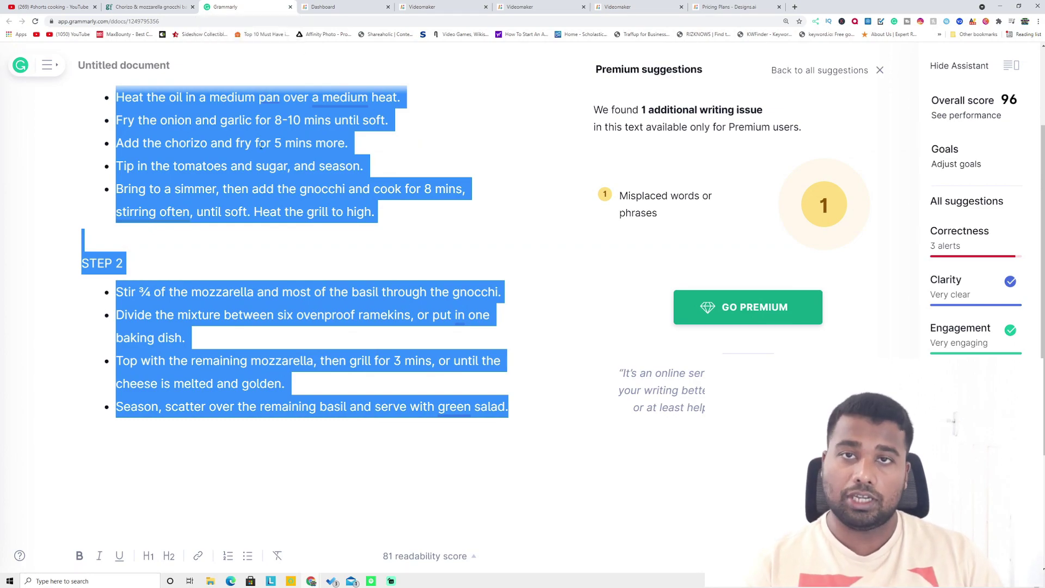
pyautogui.click(422, 7)
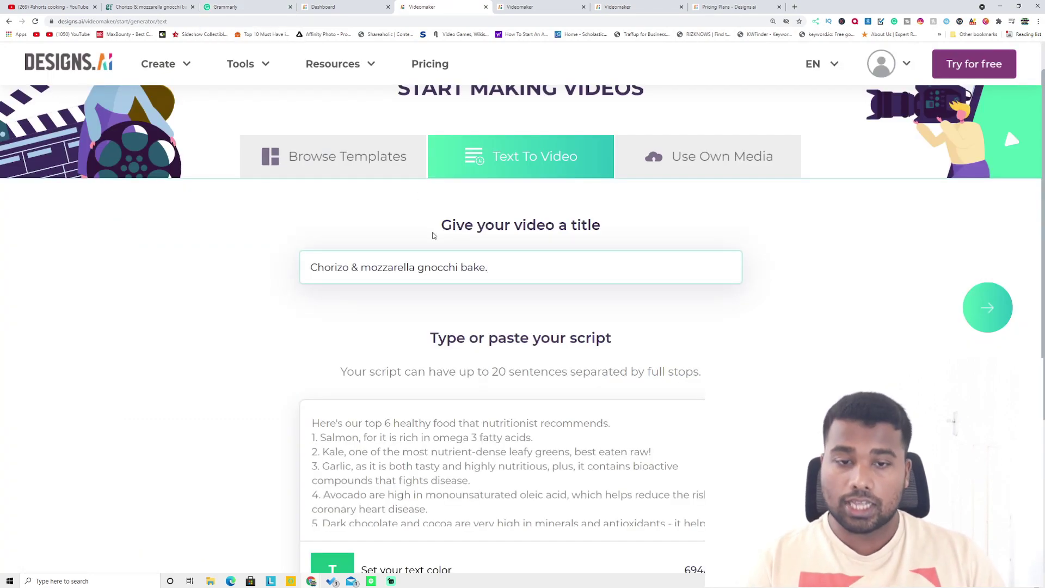
pyautogui.scroll(-3, 433, 231)
# Replace the sample script with the pasted recipe steps.
pyautogui.click(424, 370)
pyautogui.hotkey('ctrl', 'a')
pyautogui.press('BackSpace')
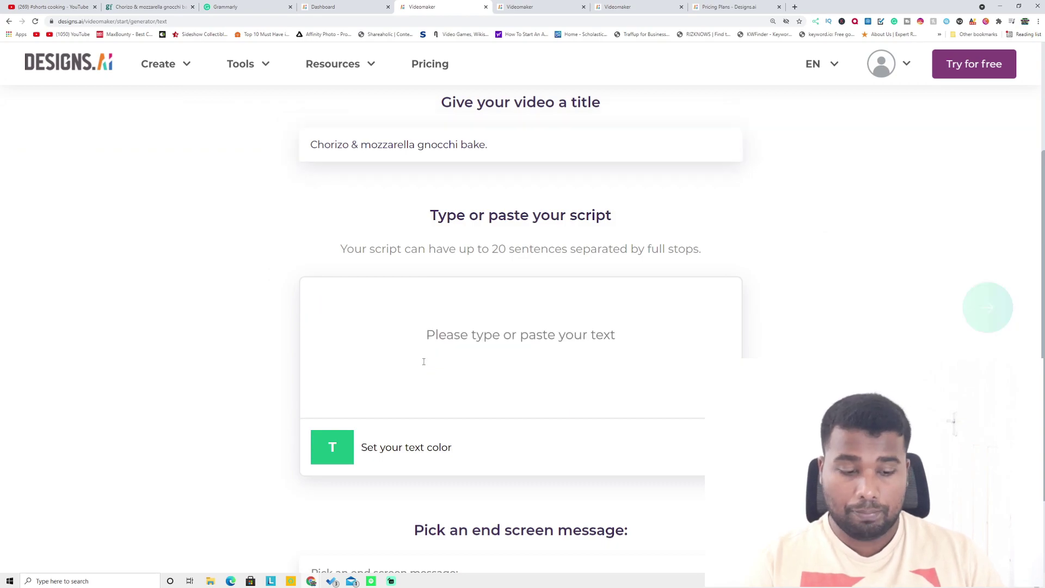
pyautogui.hotkey('ctrl', 'v')
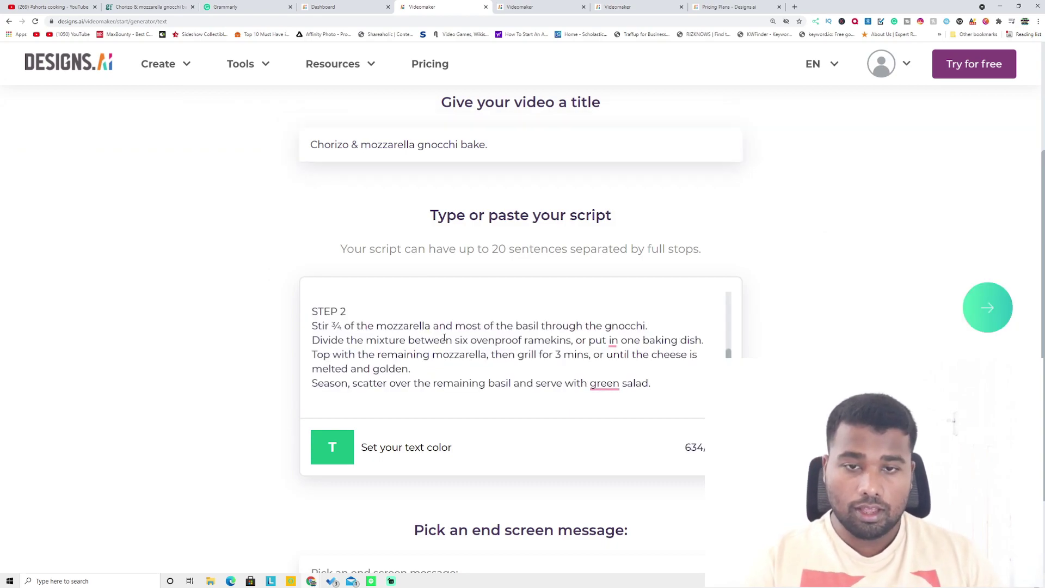
pyautogui.scroll(2, 444, 338)
pyautogui.scroll(4, 443, 343)
pyautogui.scroll(-3, 460, 335)
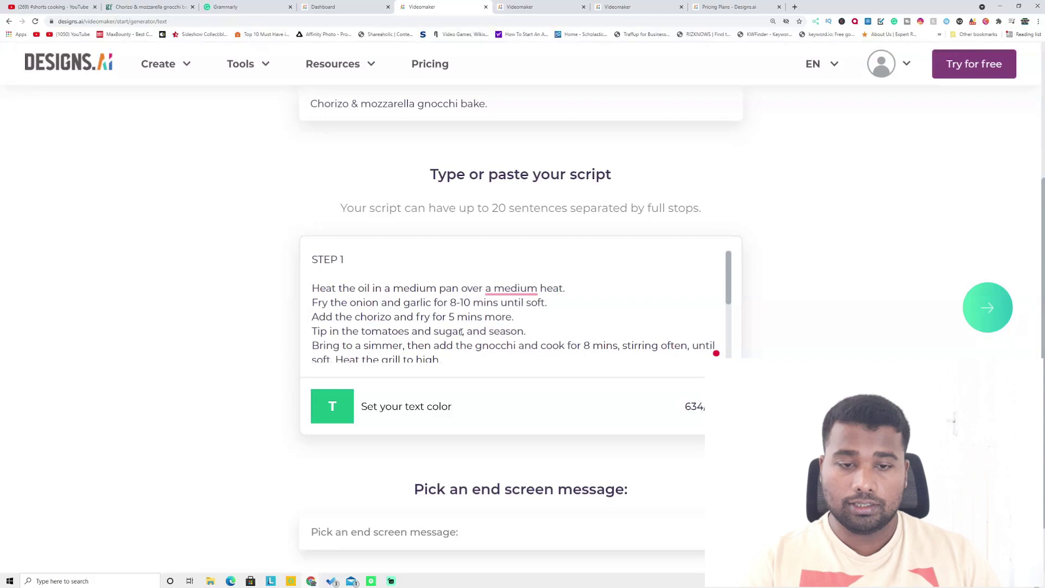
pyautogui.scroll(-5, 461, 332)
pyautogui.scroll(-1, 461, 332)
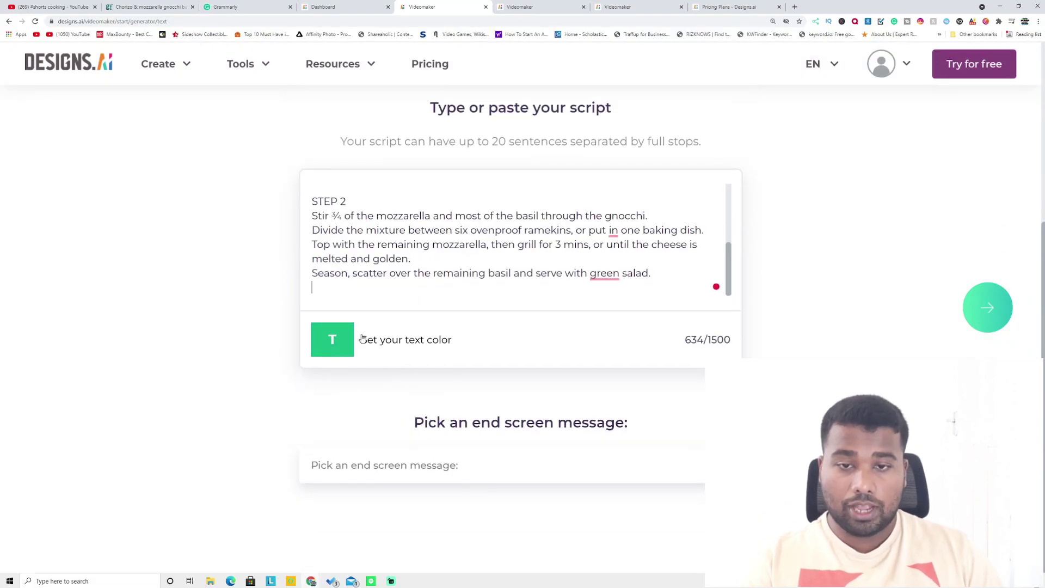
# Make the caption text red and end the video with 'Thanks for watching!'.
pyautogui.click(333, 338)
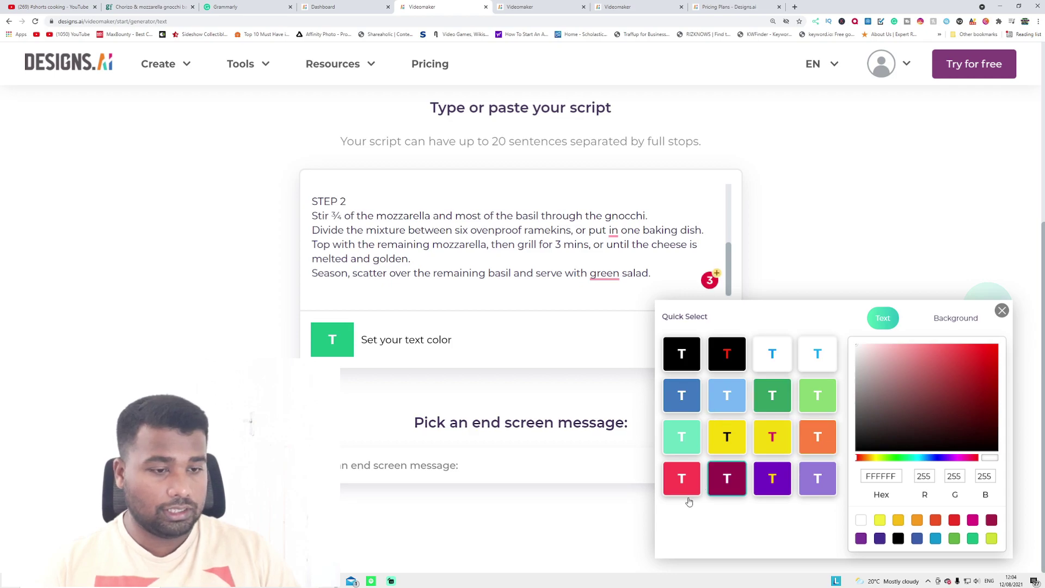
pyautogui.click(682, 479)
pyautogui.click(855, 225)
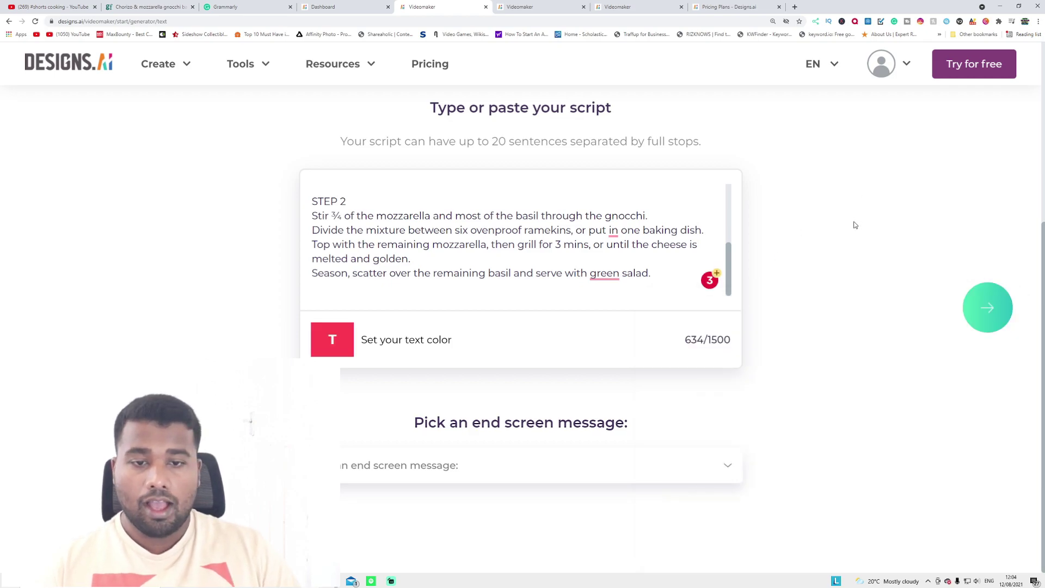
pyautogui.click(511, 463)
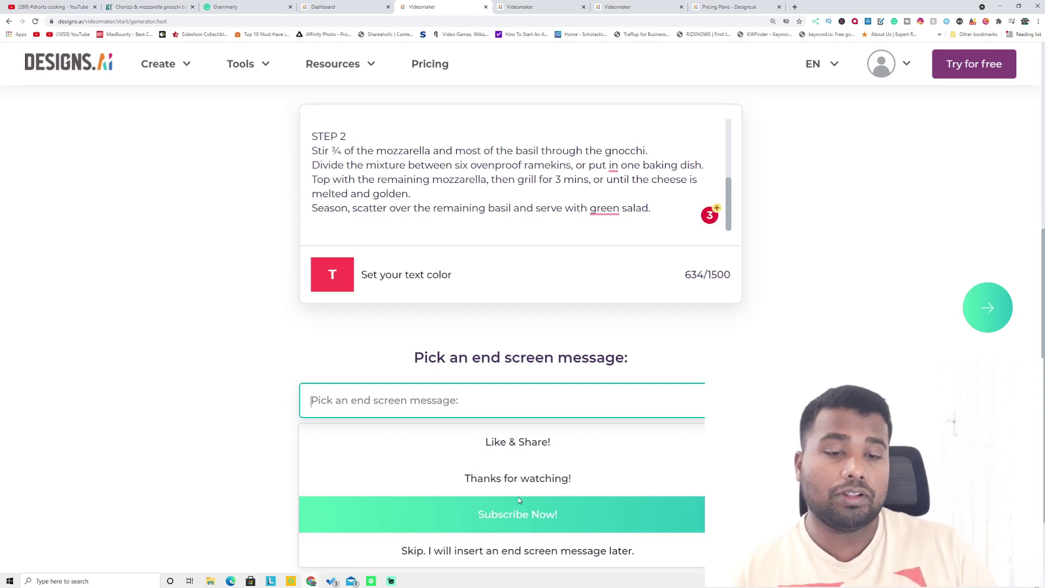
pyautogui.click(527, 481)
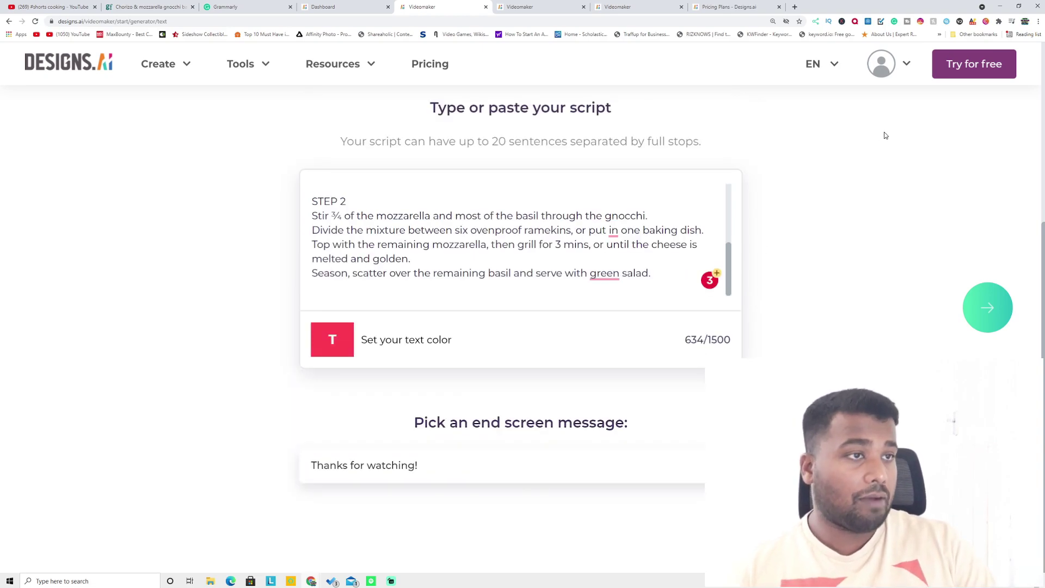
pyautogui.scroll(2, 816, 368)
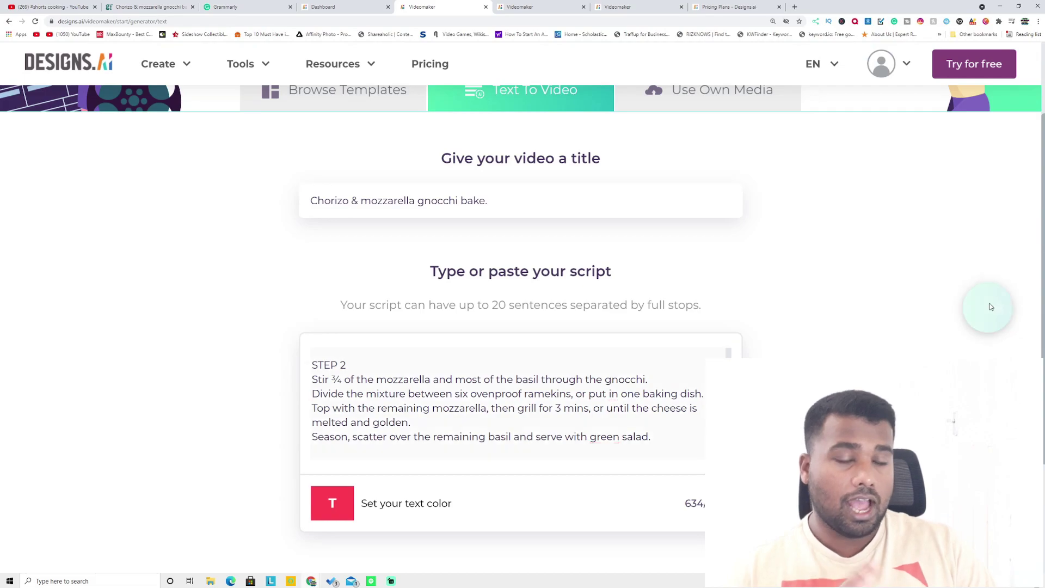
# Choose Health & Fitness as the video's industry.
pyautogui.click(991, 306)
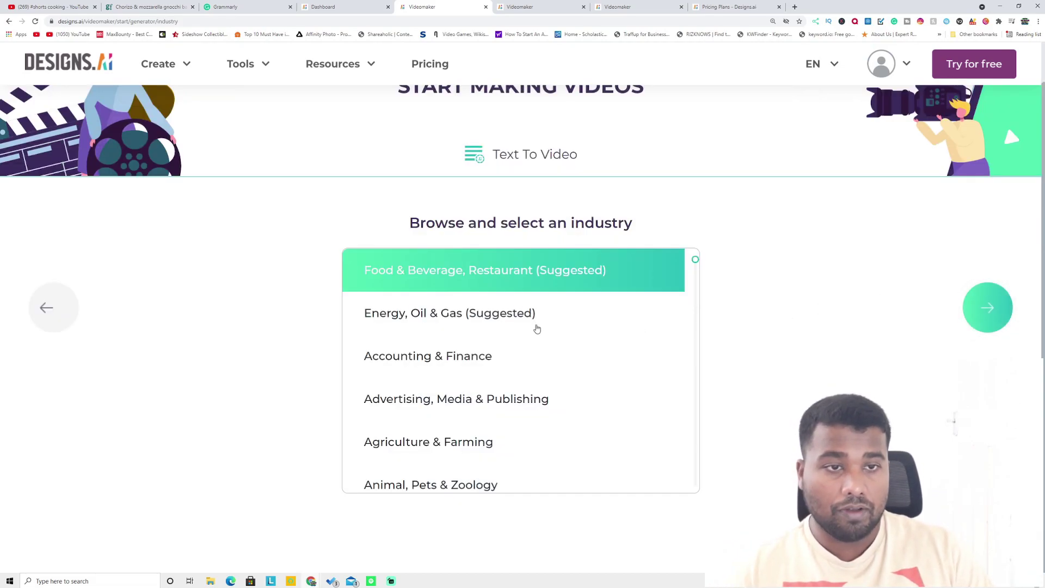
pyautogui.scroll(-1, 536, 329)
pyautogui.scroll(-2, 536, 329)
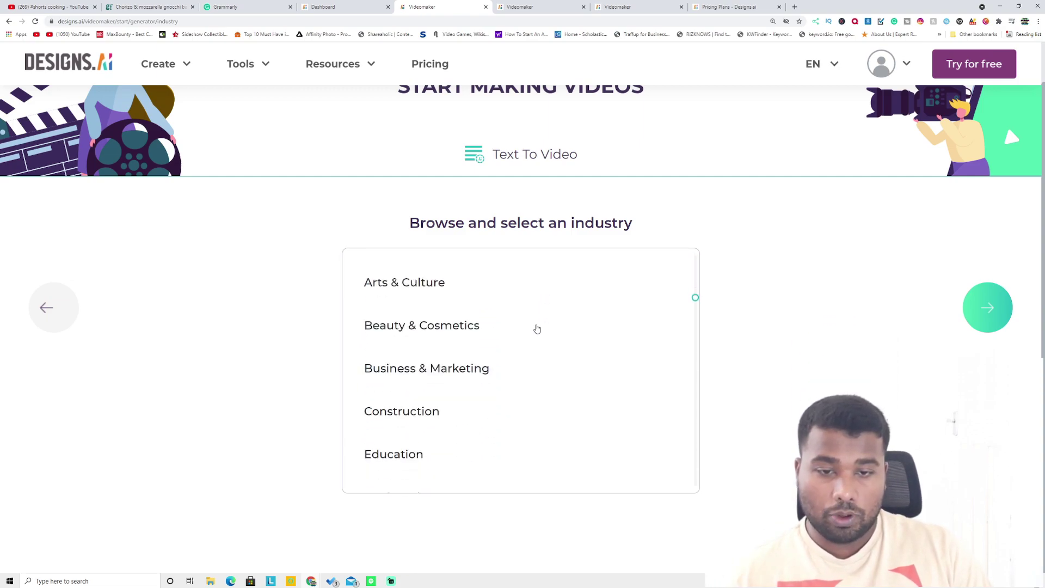
pyautogui.scroll(-1, 536, 328)
pyautogui.scroll(-1, 537, 328)
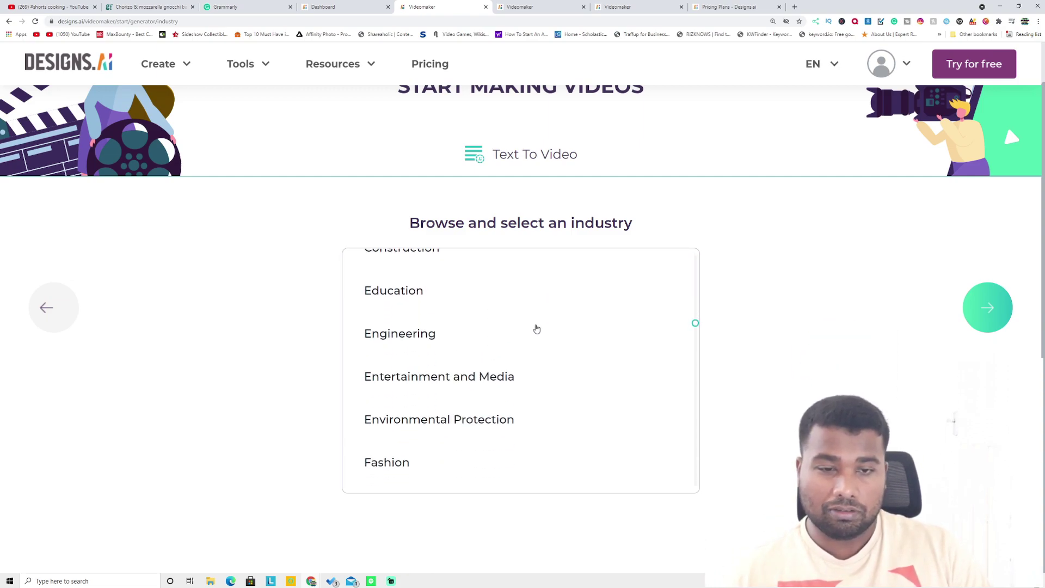
pyautogui.scroll(-1, 536, 328)
pyautogui.scroll(-1, 535, 336)
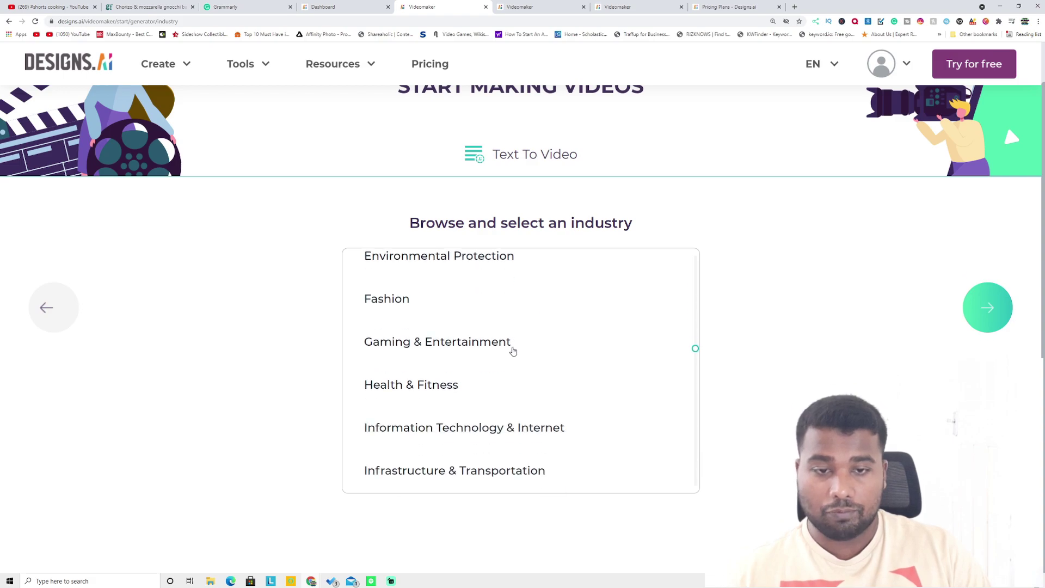
pyautogui.click(436, 389)
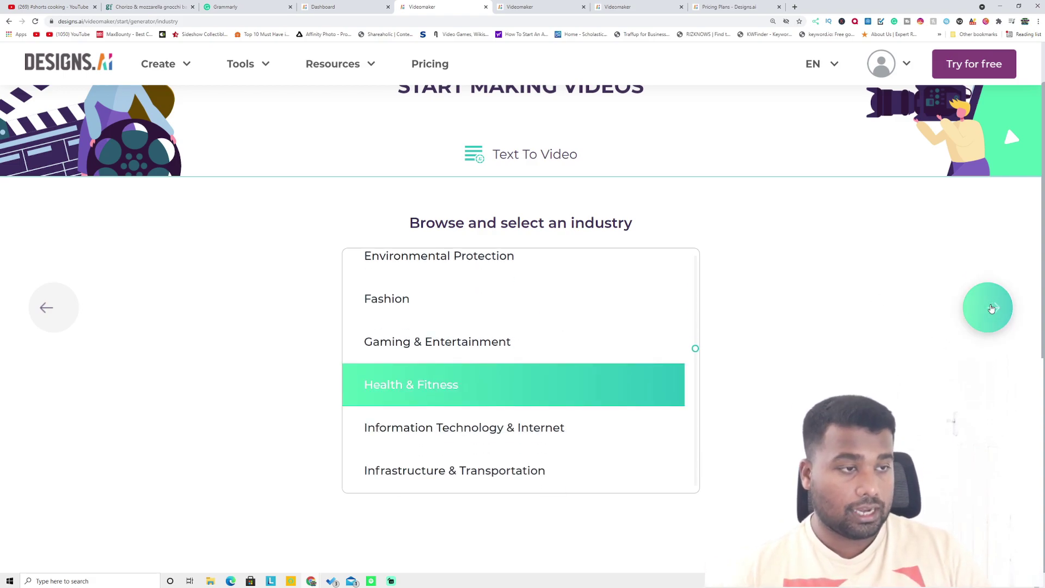
# Keep English with the Matthew (US) voiceover and generate the video into the editor.
pyautogui.click(994, 309)
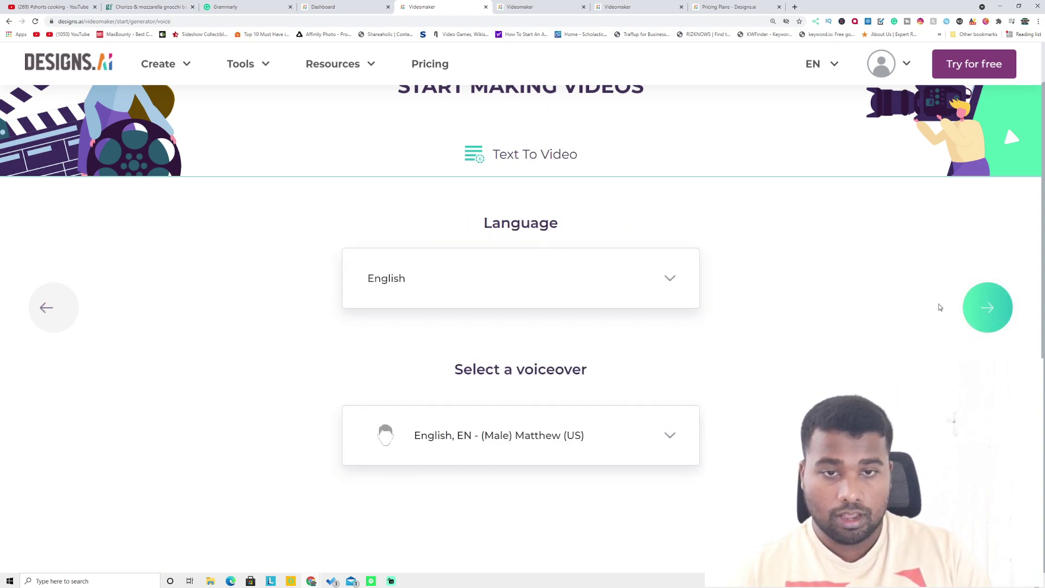
pyautogui.click(672, 292)
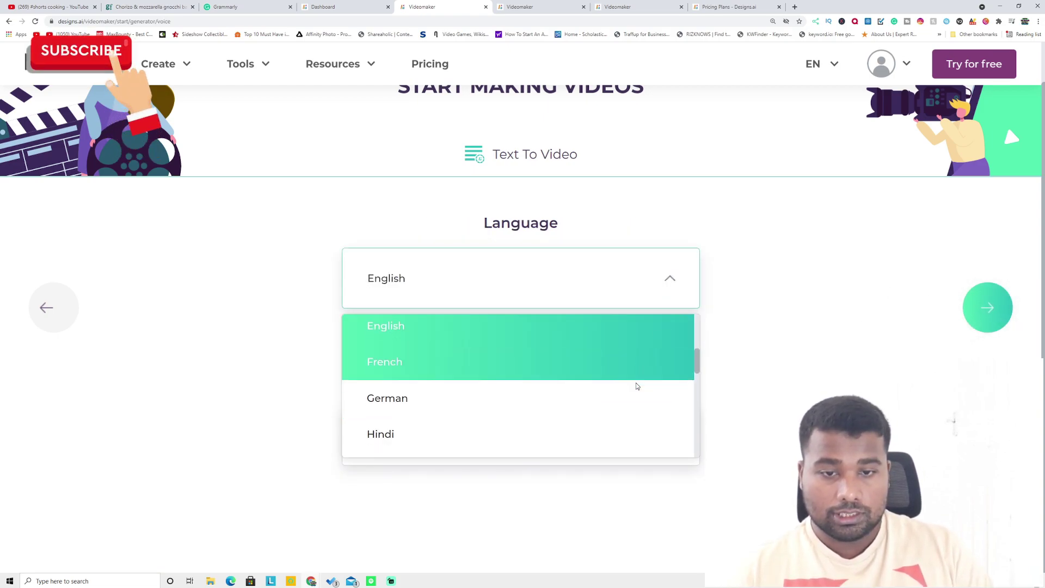
pyautogui.scroll(-3, 635, 385)
pyautogui.scroll(-3, 636, 385)
pyautogui.scroll(3, 635, 386)
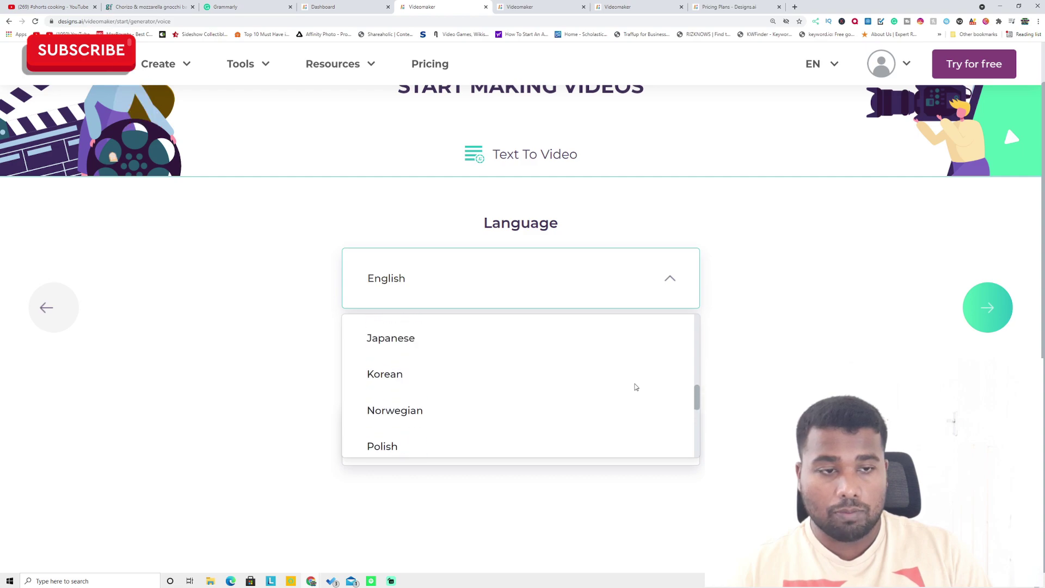
pyautogui.scroll(3, 636, 387)
pyautogui.scroll(1, 636, 386)
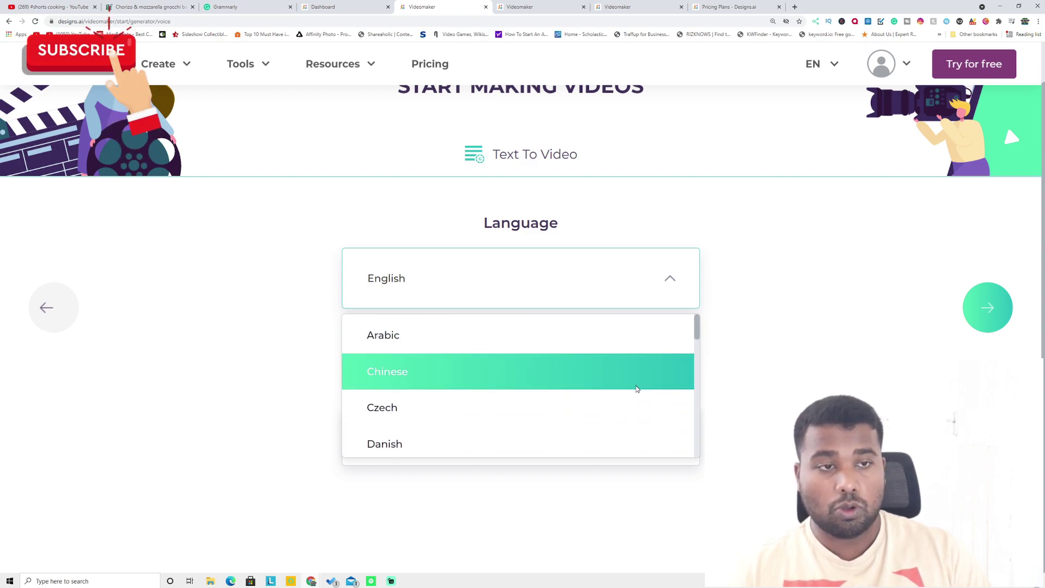
pyautogui.scroll(-1, 637, 391)
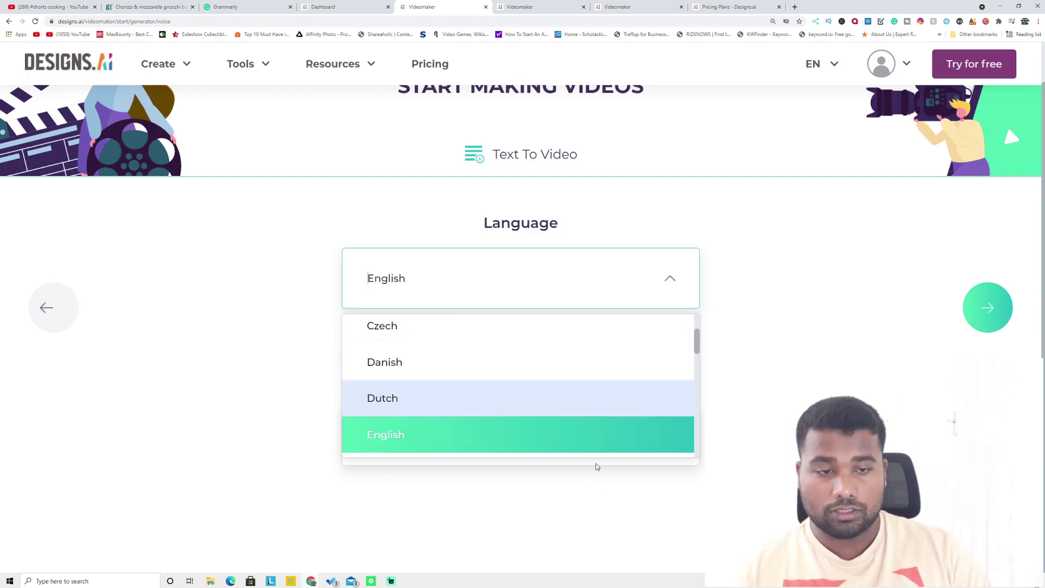
pyautogui.click(624, 422)
pyautogui.click(542, 451)
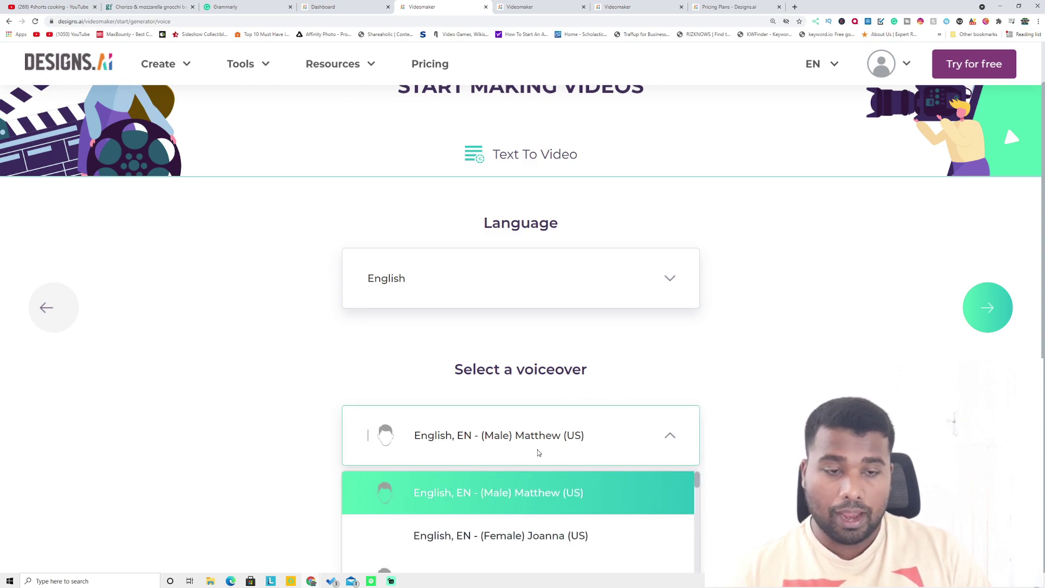
pyautogui.scroll(-1, 607, 533)
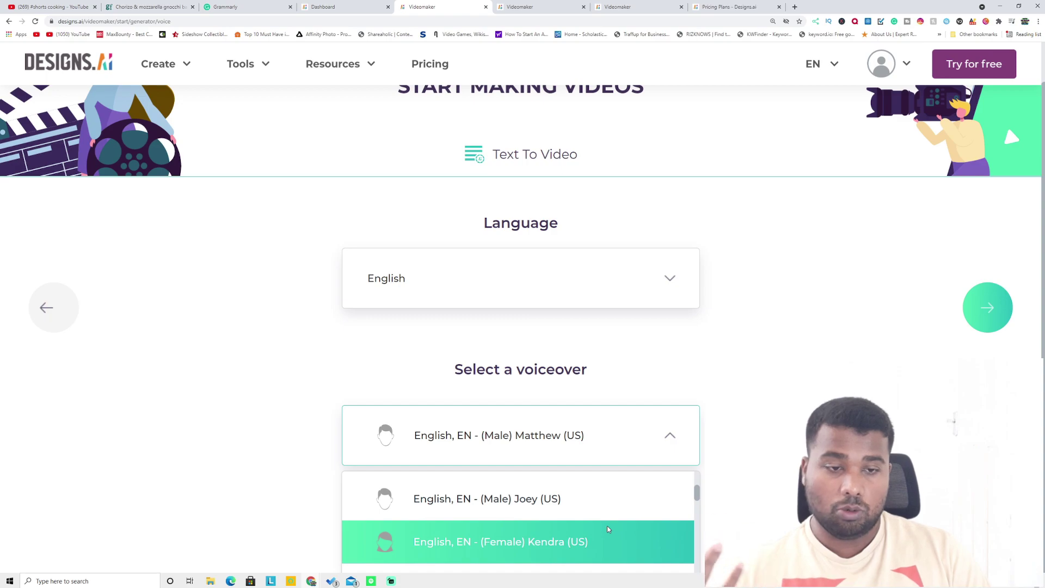
pyautogui.press('Up')
pyautogui.press('Escape')
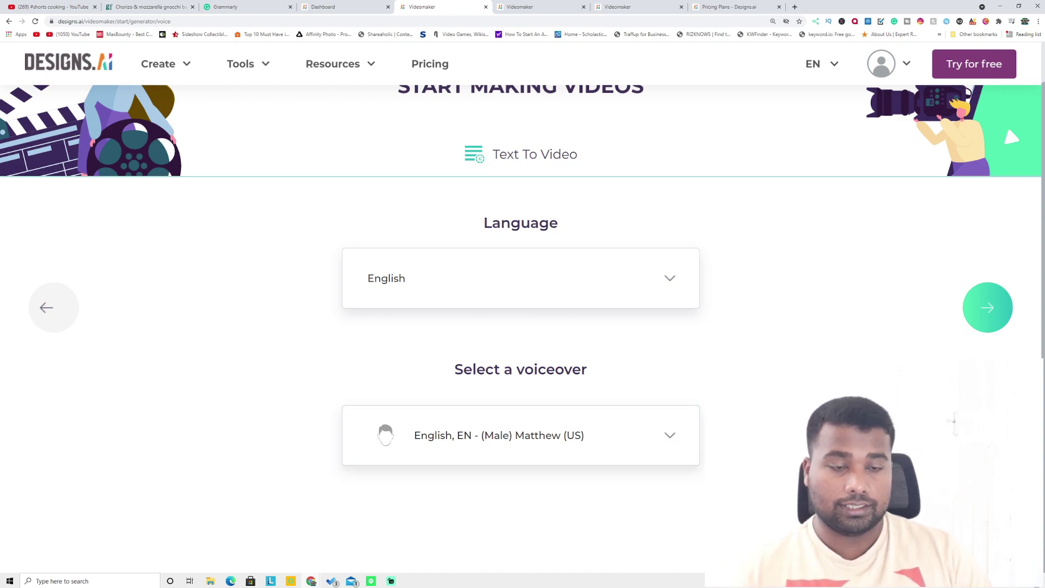
pyautogui.click(990, 306)
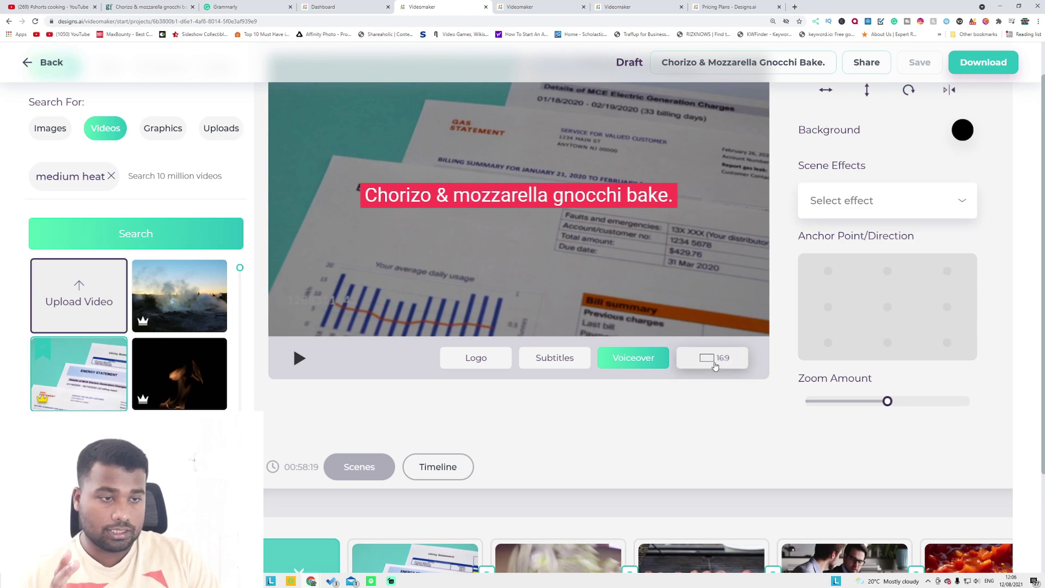
# Switch the video's aspect ratio from 16:9 to portrait 9:16.
pyautogui.click(712, 362)
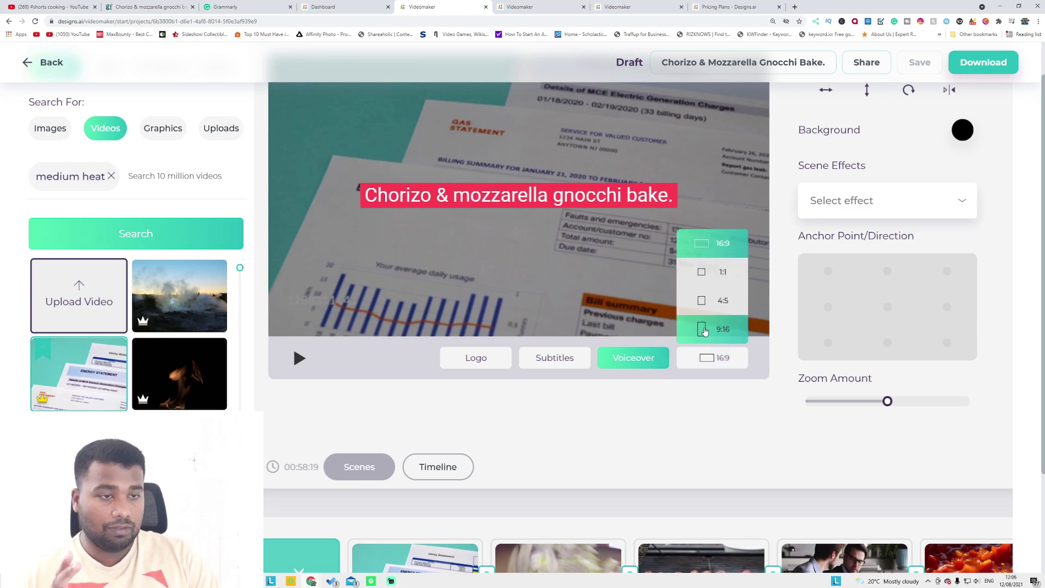
pyautogui.click(705, 329)
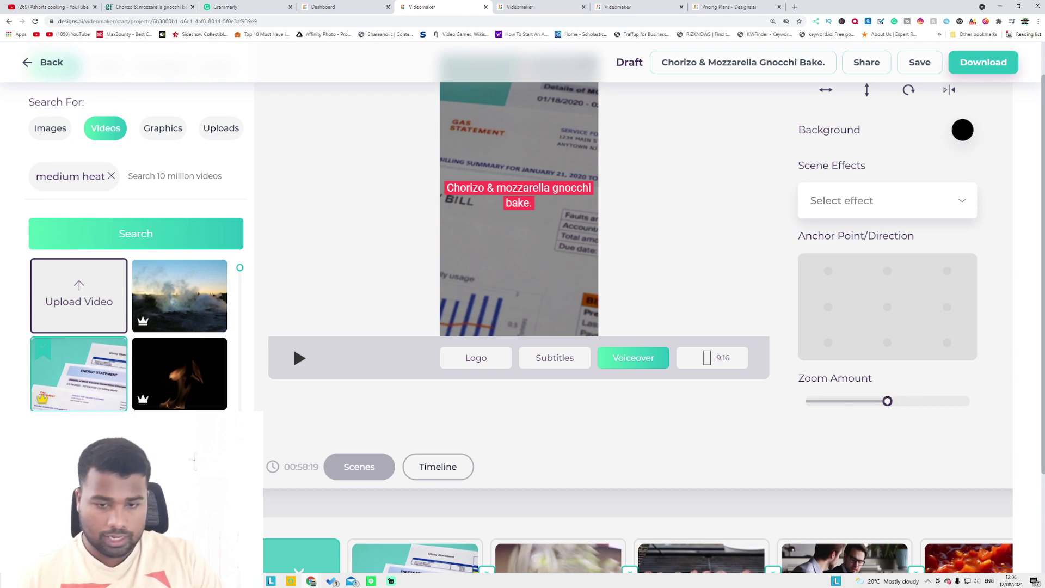
pyautogui.scroll(-2, 460, 487)
# Review the STEP 1 and intro scenes, play the preview and stop it on the title scene.
pyautogui.click(400, 433)
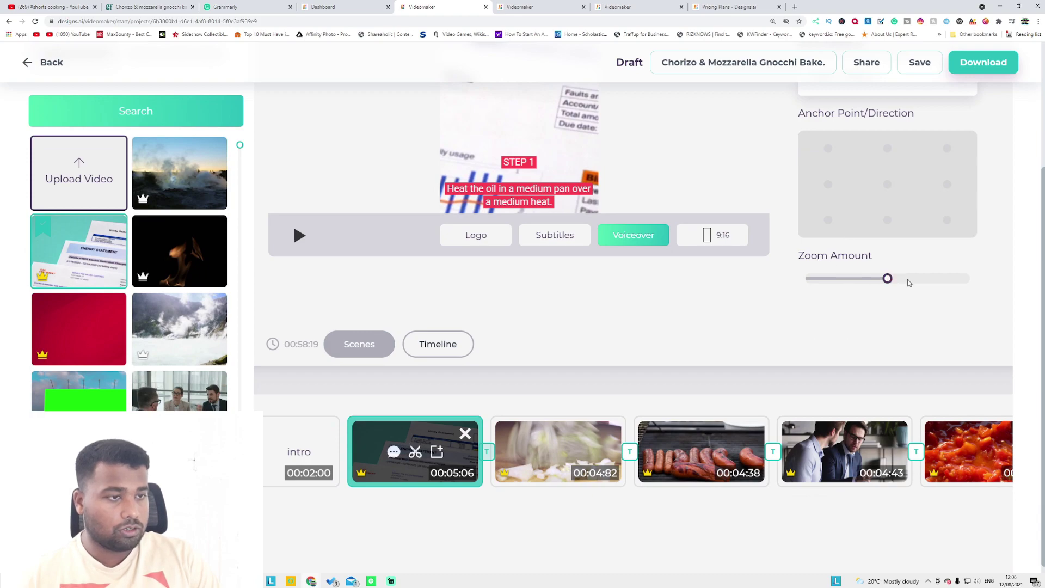
pyautogui.scroll(2, 859, 307)
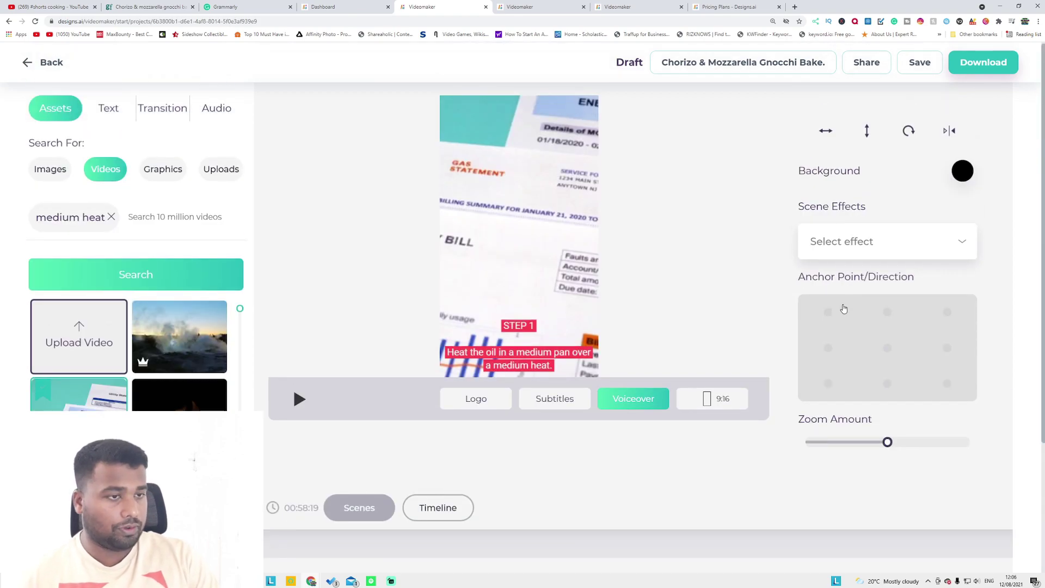
pyautogui.scroll(1, 669, 233)
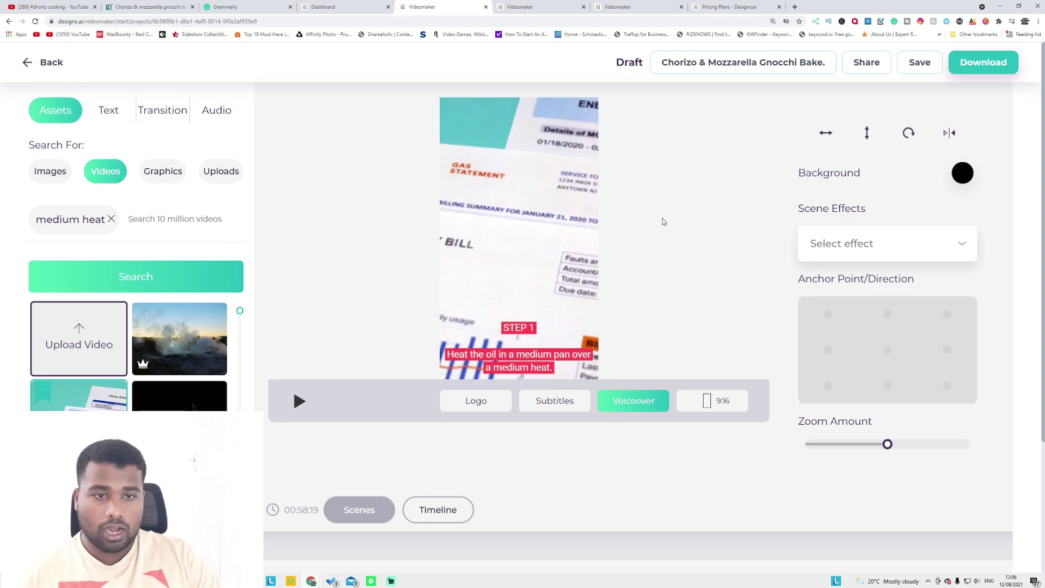
pyautogui.scroll(-2, 406, 454)
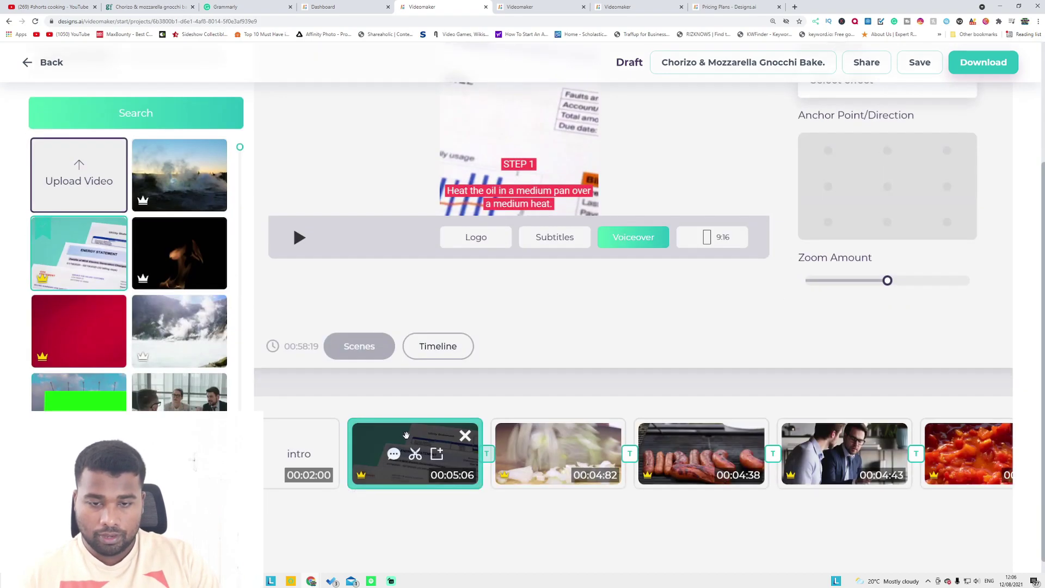
pyautogui.click(302, 455)
pyautogui.scroll(2, 674, 333)
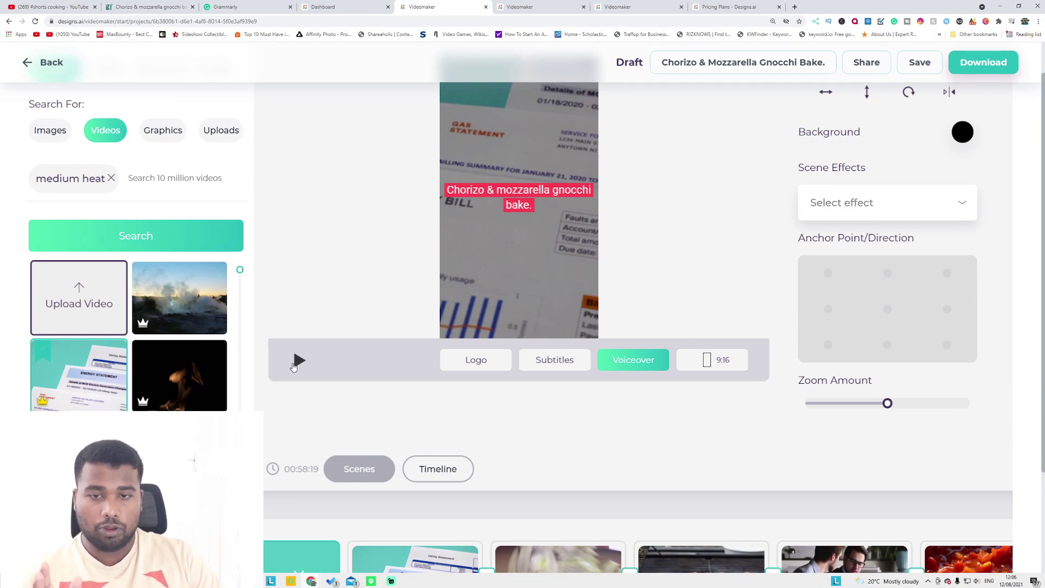
pyautogui.click(299, 363)
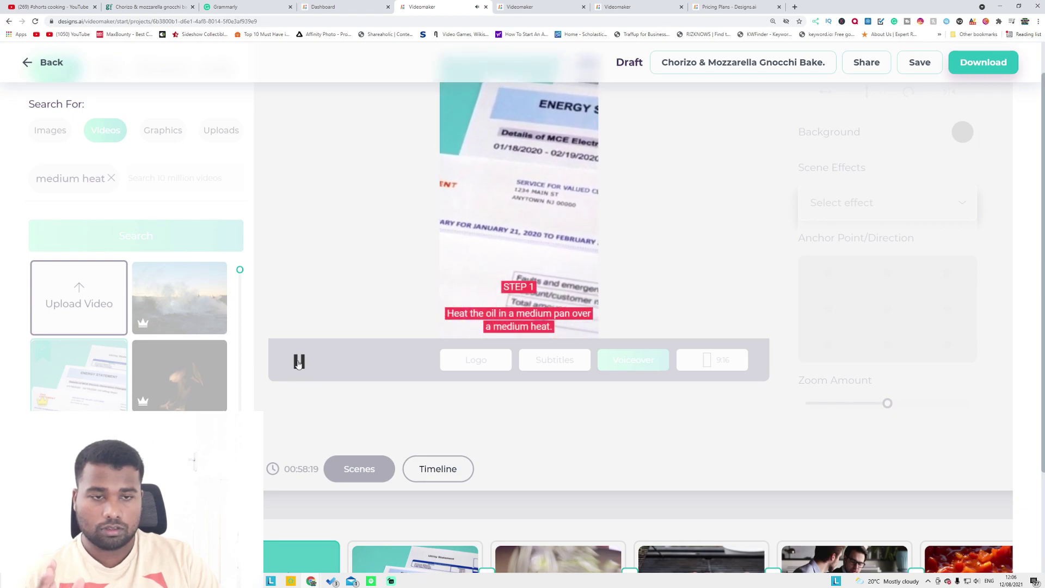
pyautogui.click(298, 364)
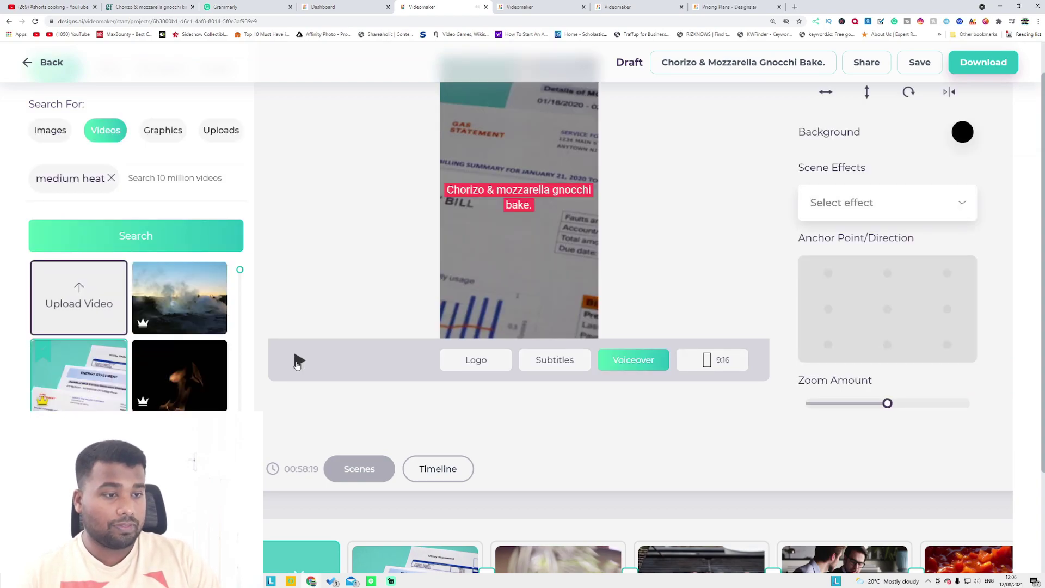
pyautogui.scroll(1, 425, 393)
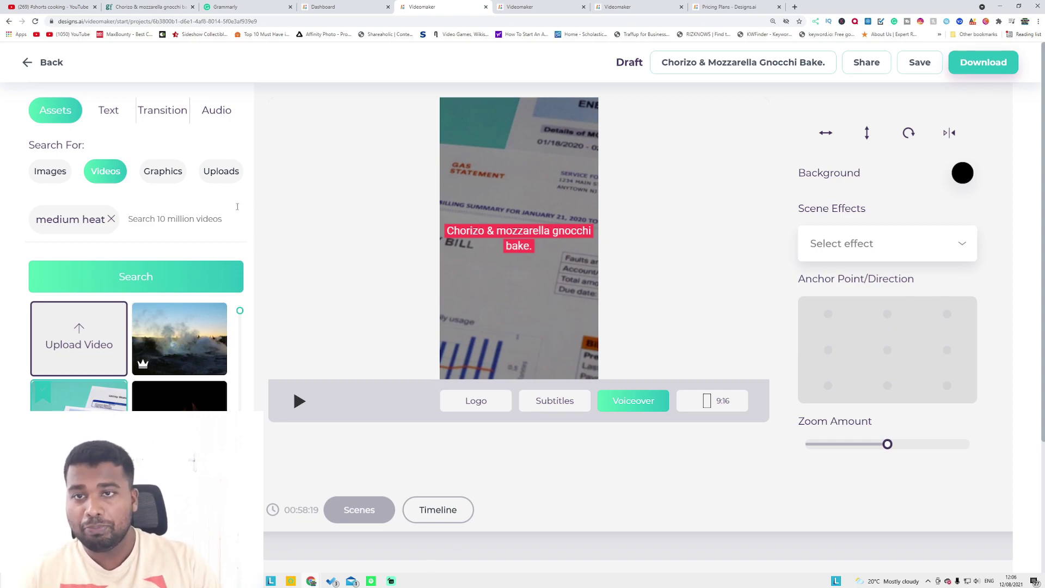
# Show the Audio background music library and play the preview through once before stopping it.
pyautogui.click(217, 111)
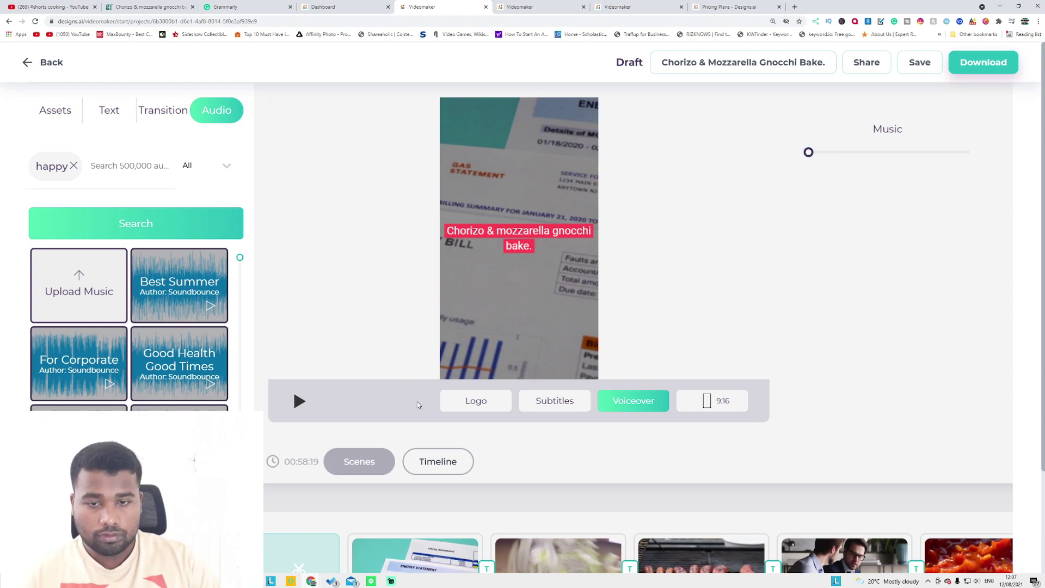
pyautogui.click(298, 402)
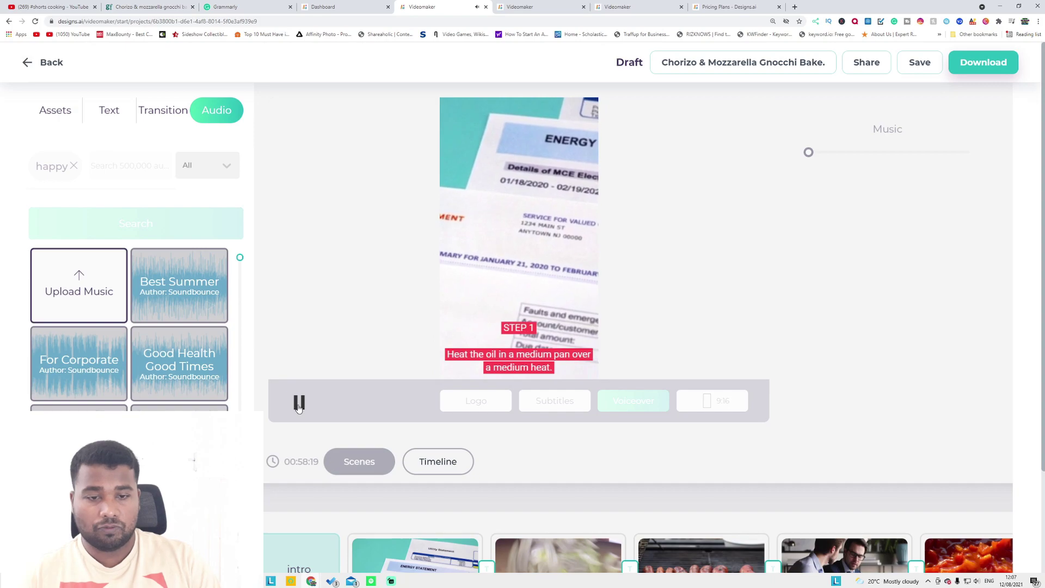
pyautogui.click(300, 402)
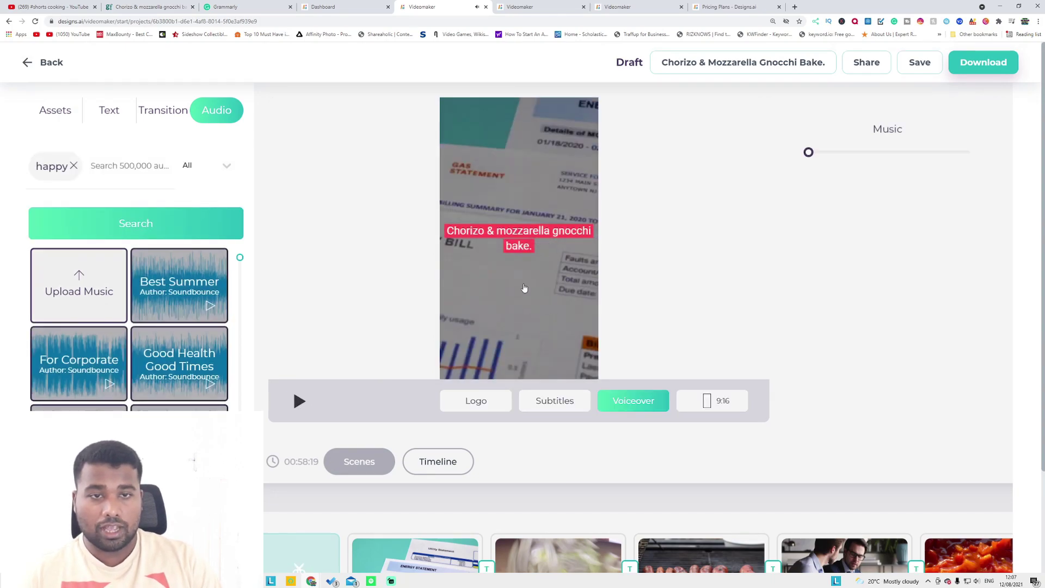
pyautogui.scroll(-2, 478, 327)
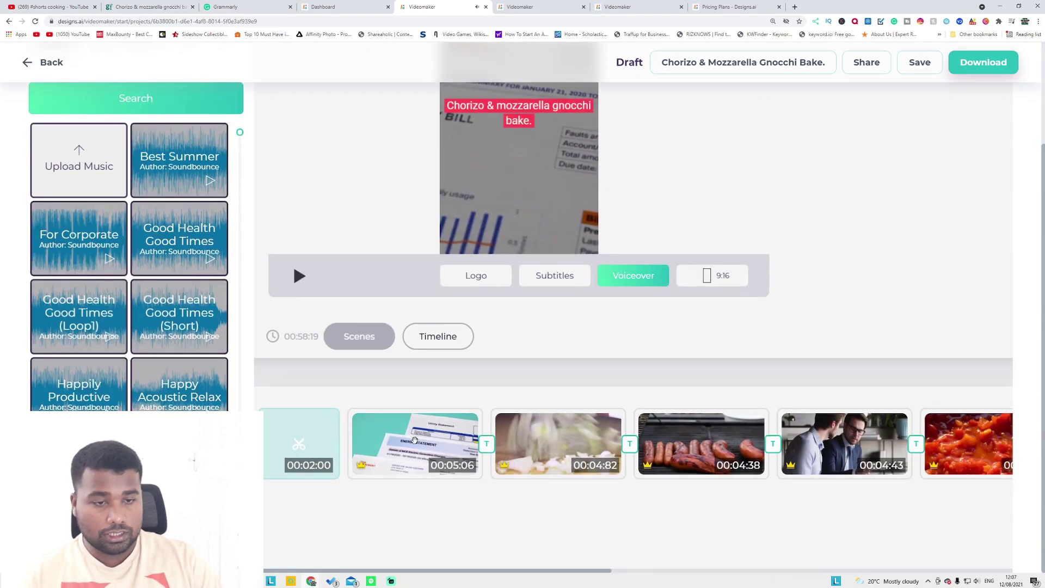
# Search stock videos for 'heat oil' and use the oil-in-pan clip for the STEP 1 scene.
pyautogui.click(415, 441)
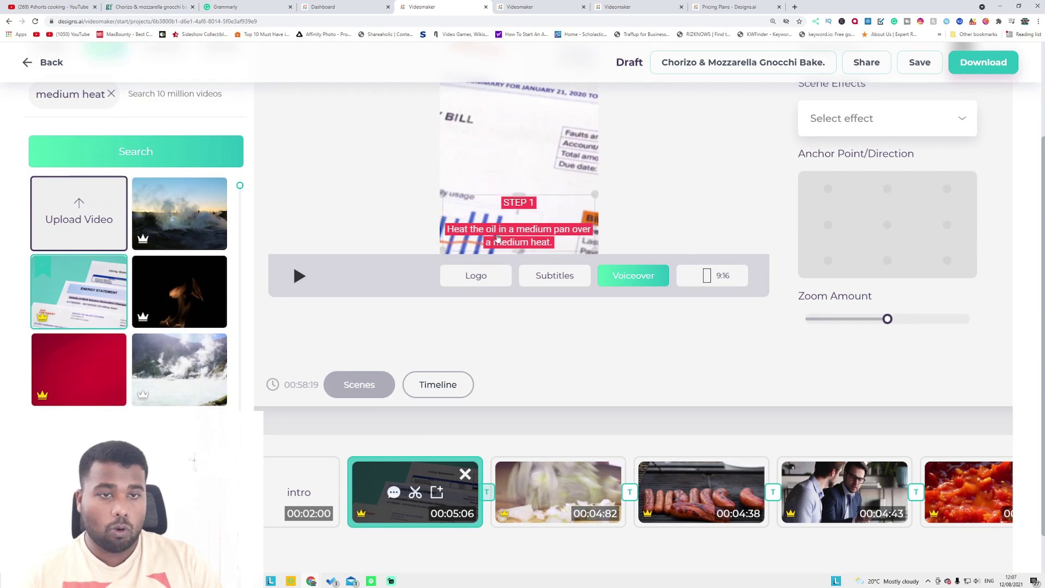
pyautogui.scroll(1, 490, 172)
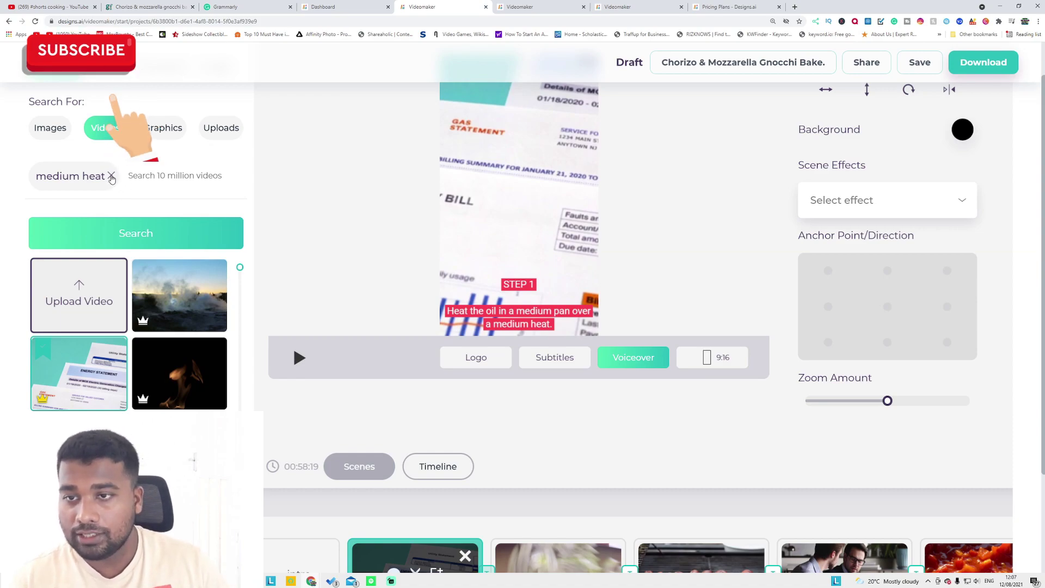
pyautogui.click(112, 178)
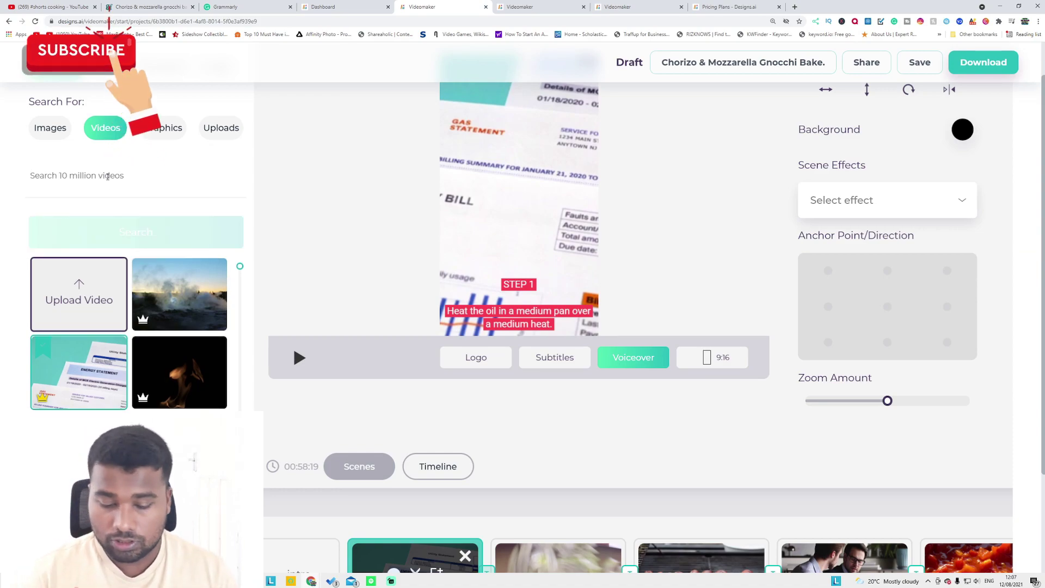
pyautogui.write('heat o')
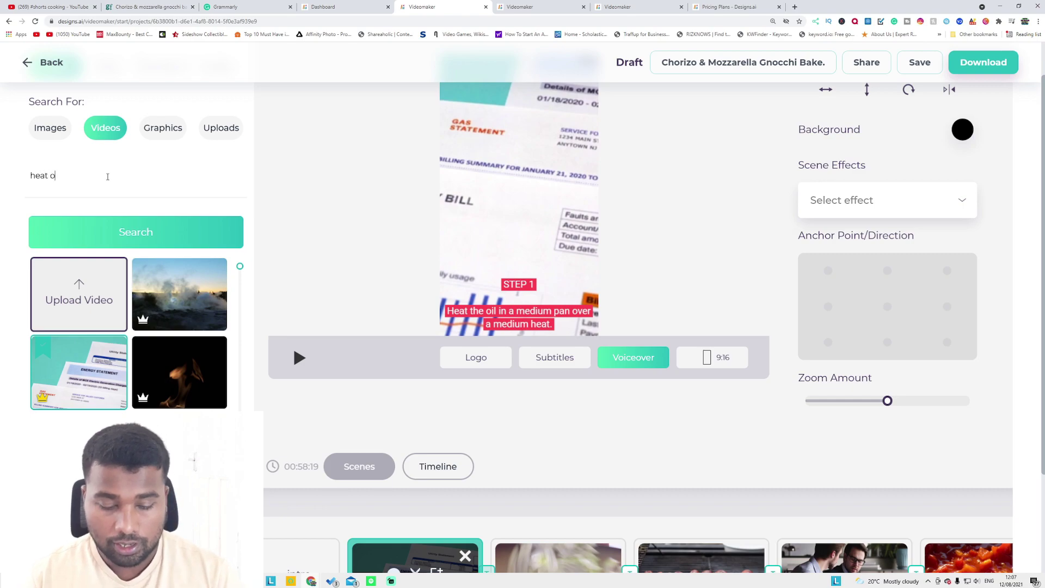
pyautogui.write('il')
pyautogui.press('Return')
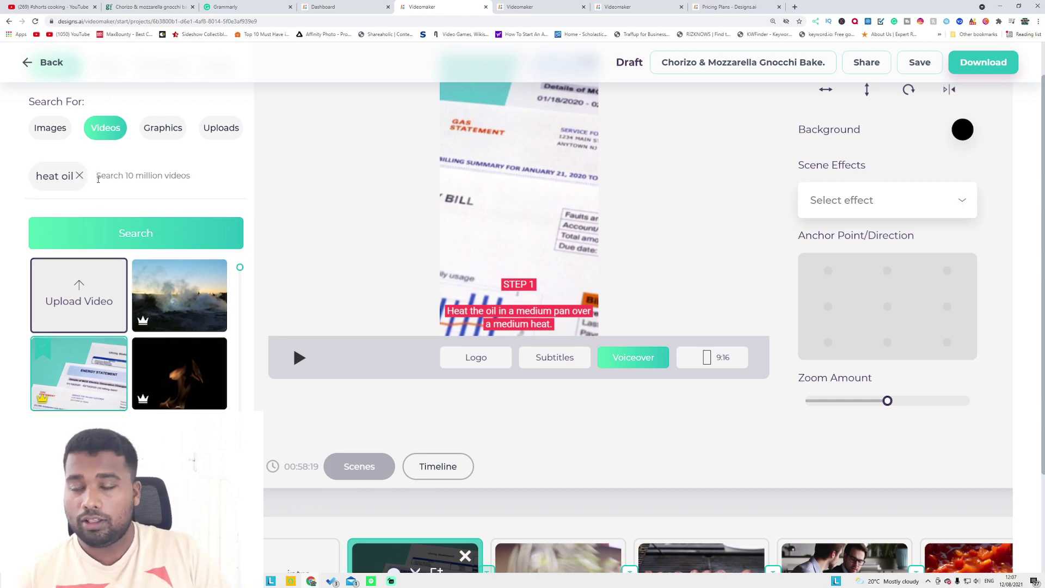
pyautogui.click(121, 224)
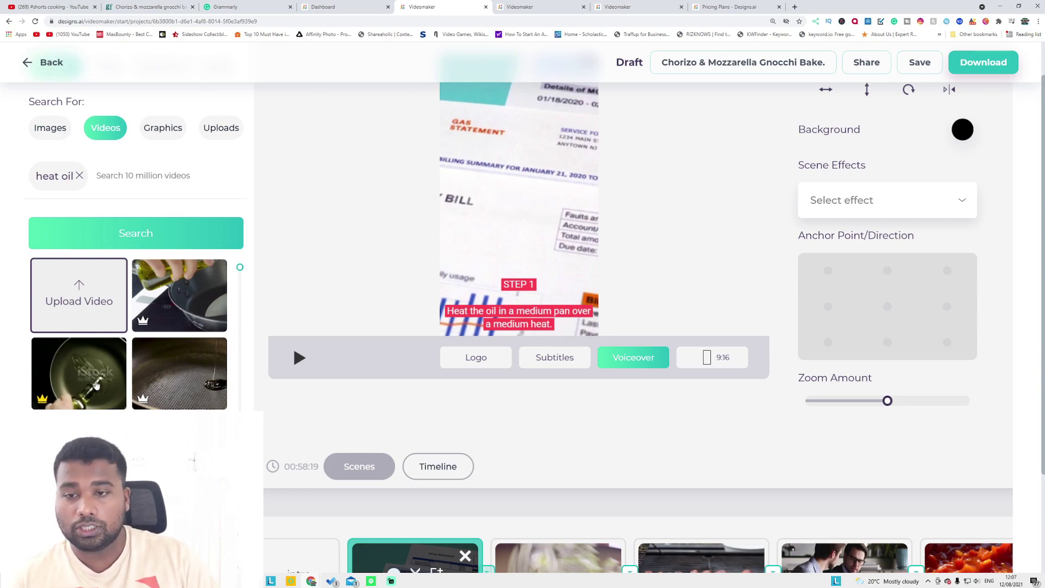
pyautogui.click(166, 317)
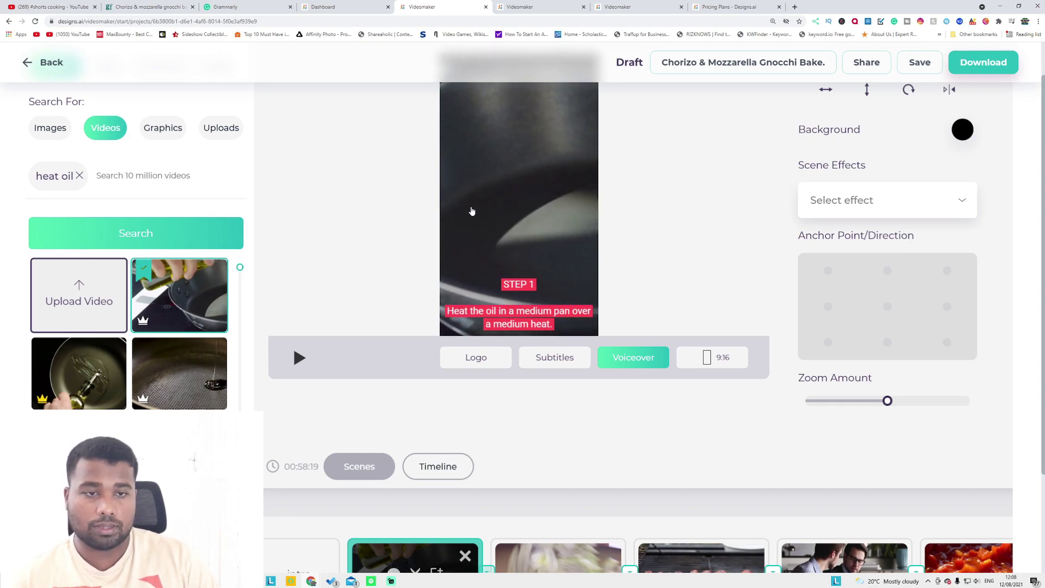
# Place the STEP 1 caption at the bottom of the frame in bold, then return to the Projects page.
pyautogui.click(528, 322)
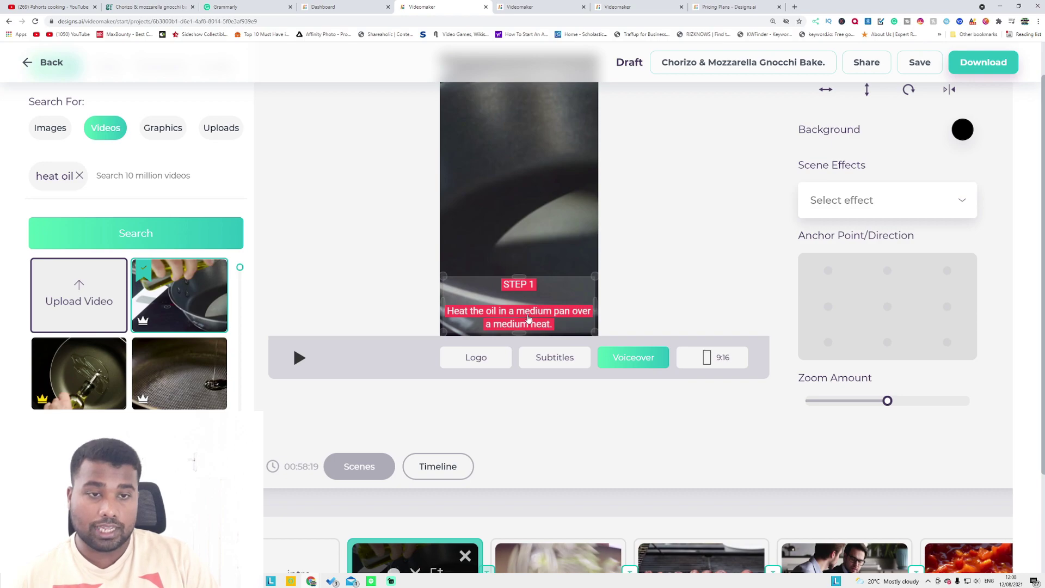
pyautogui.moveTo(527, 321); pyautogui.dragTo(524, 210)
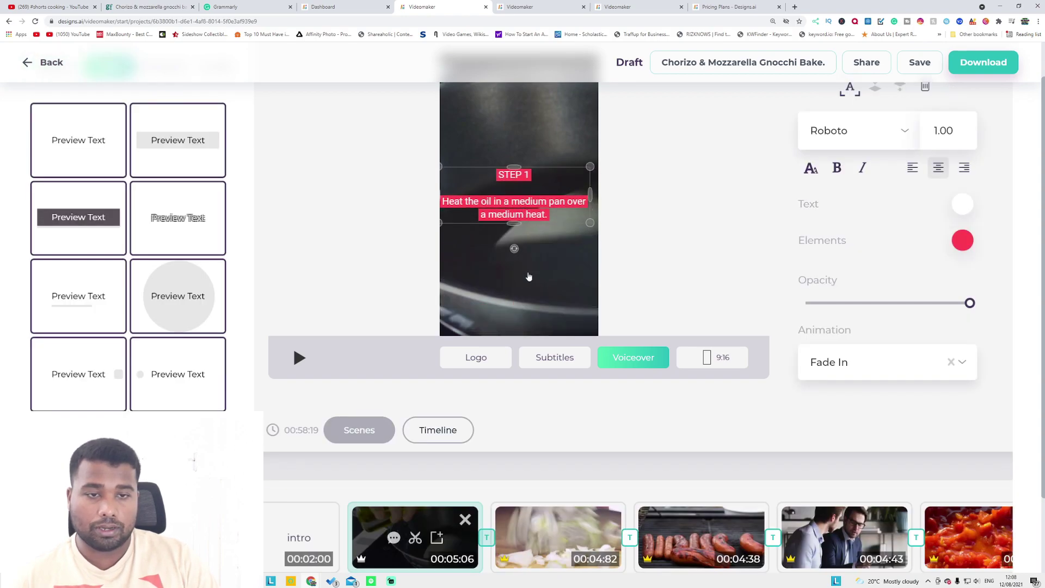
pyautogui.moveTo(529, 277); pyautogui.dragTo(527, 324)
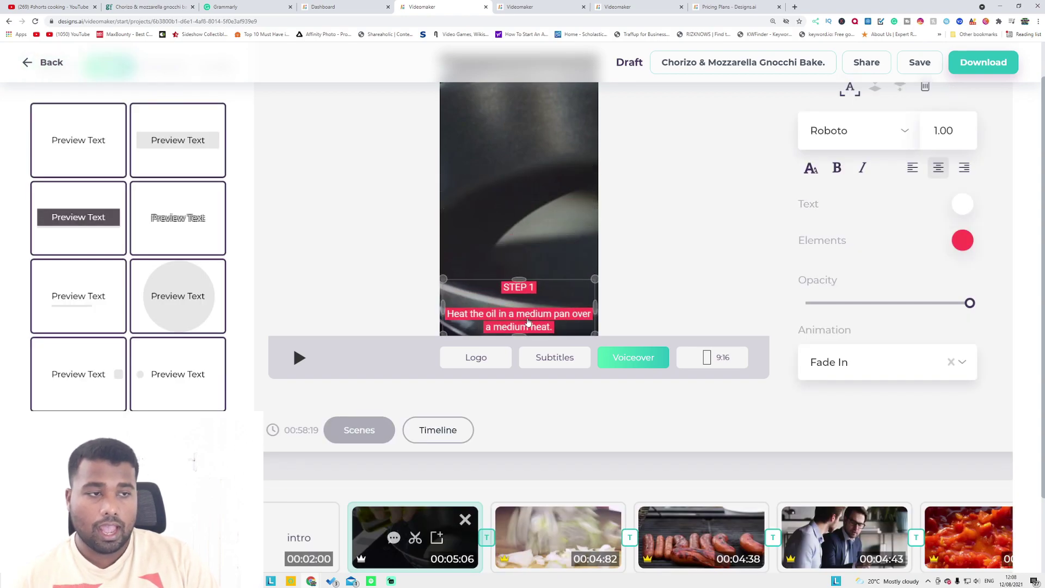
pyautogui.moveTo(527, 325); pyautogui.dragTo(530, 324)
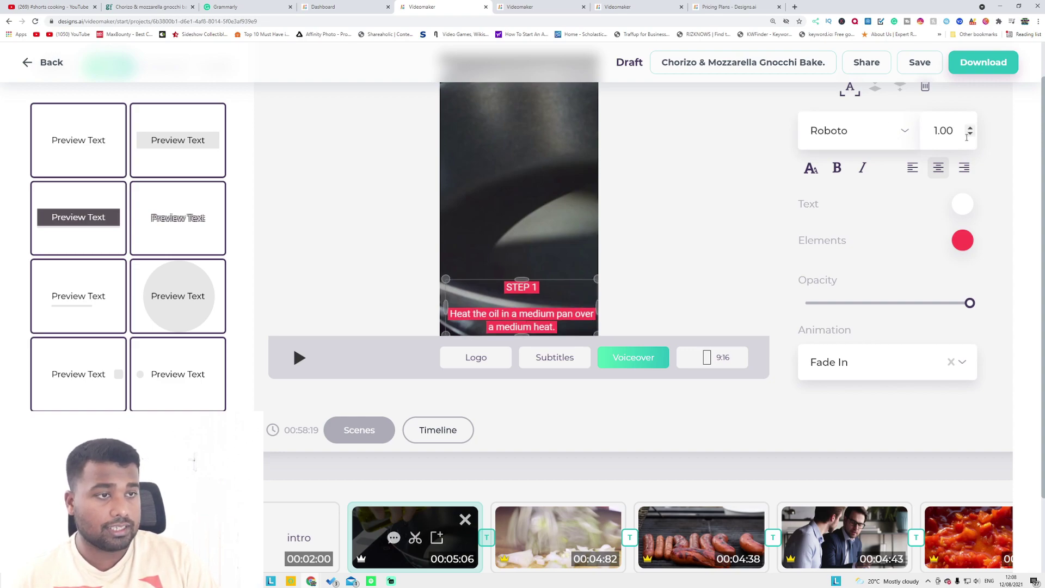
pyautogui.click(835, 170)
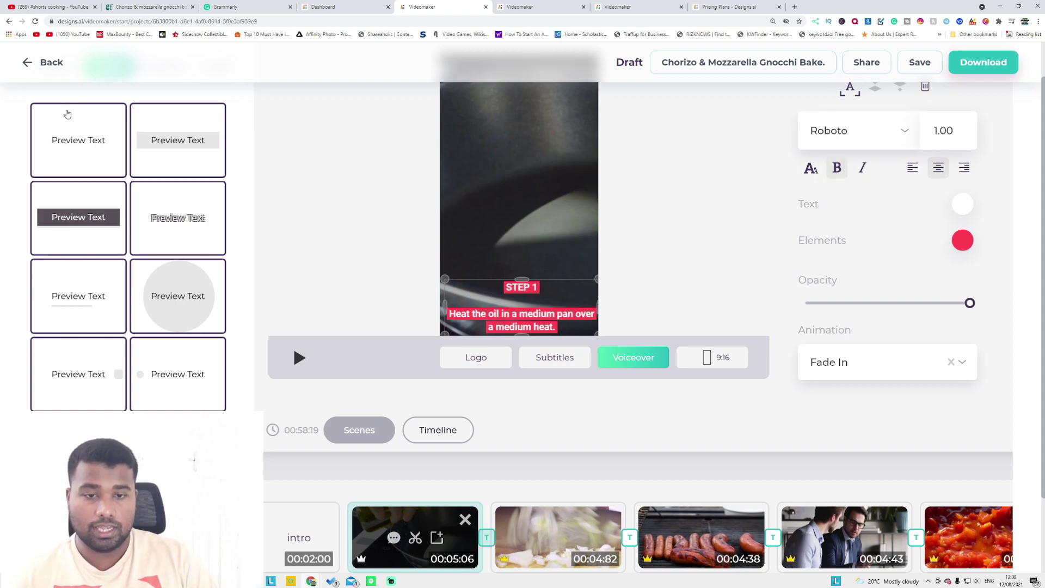
pyautogui.click(48, 64)
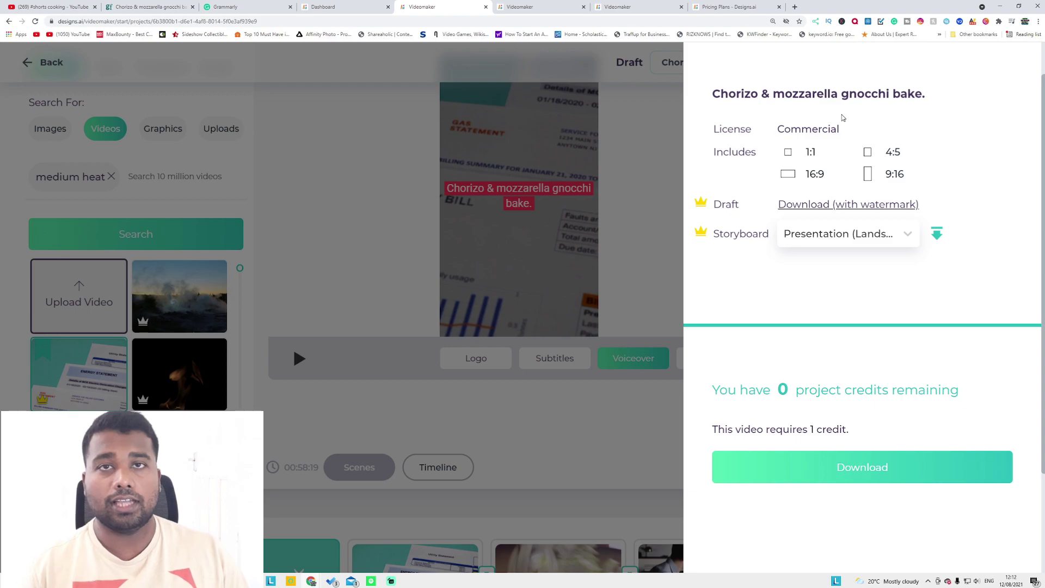
# Bring up the Designs.ai Pricing Plans page with the Basic, Pro and Enterprise comparison.
pyautogui.click(532, 6)
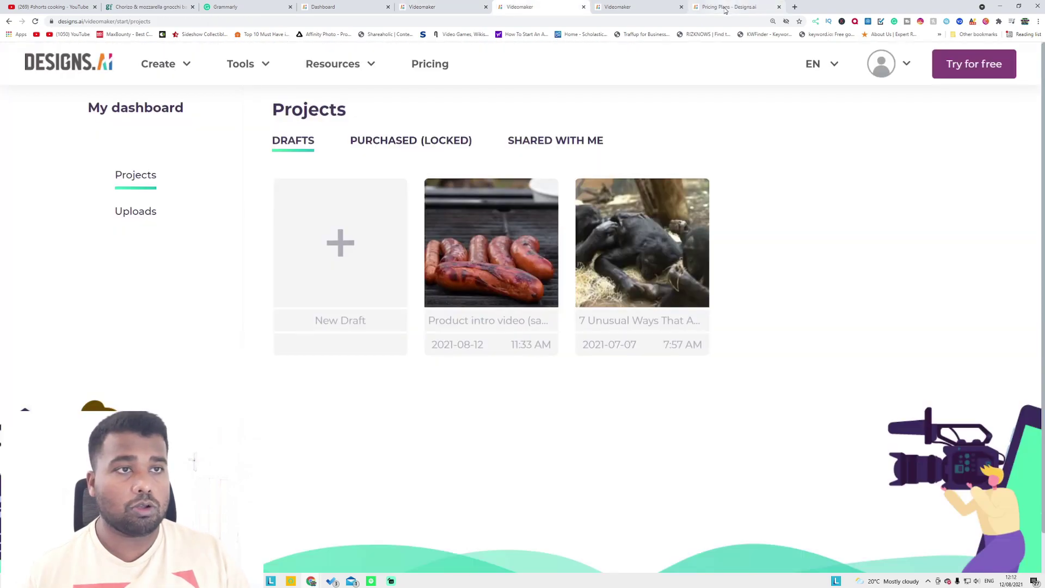
pyautogui.click(724, 9)
pyautogui.scroll(-2, 735, 204)
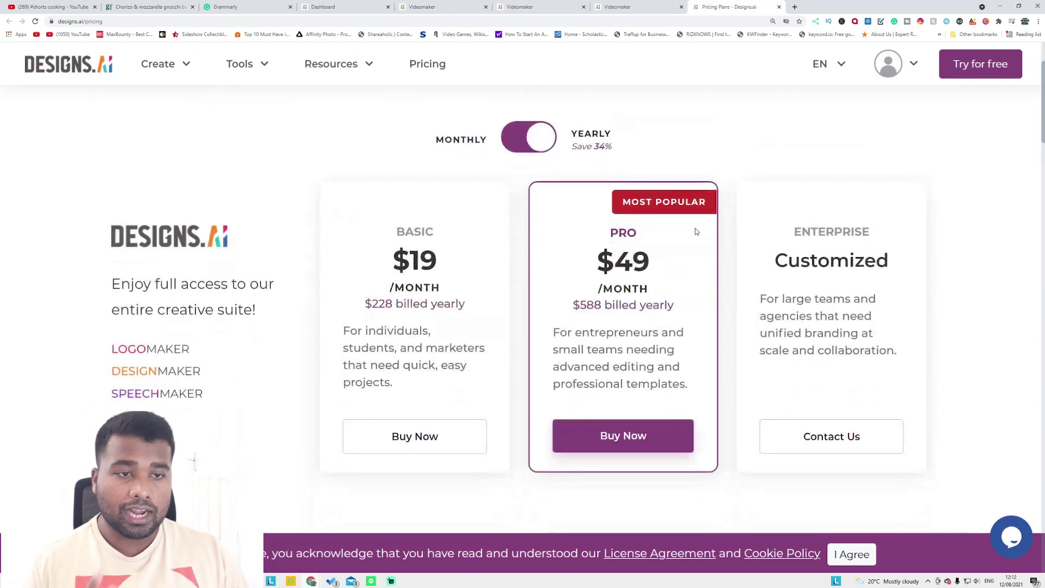
pyautogui.scroll(-3, 631, 328)
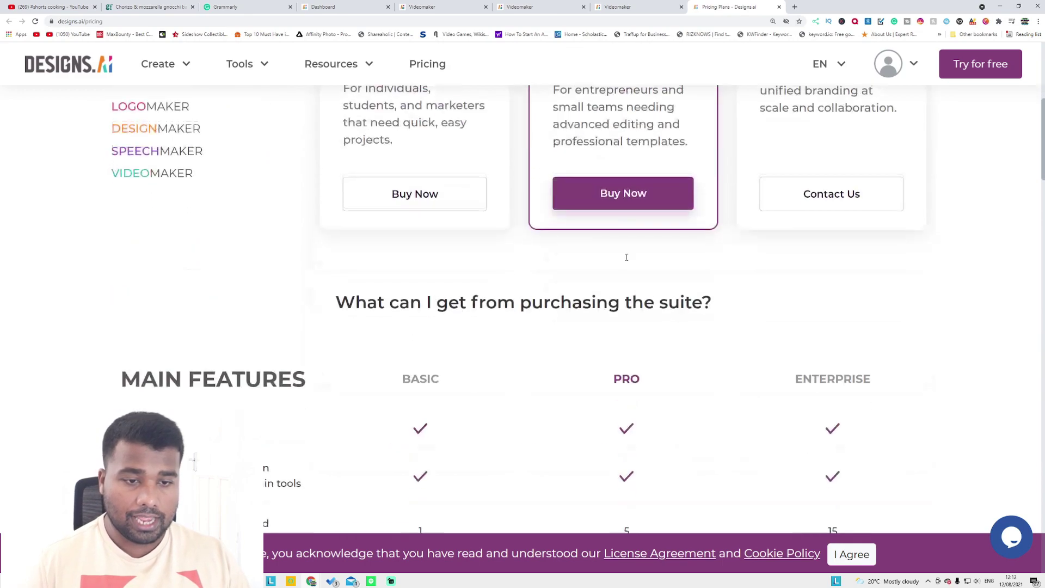
pyautogui.scroll(-3, 631, 327)
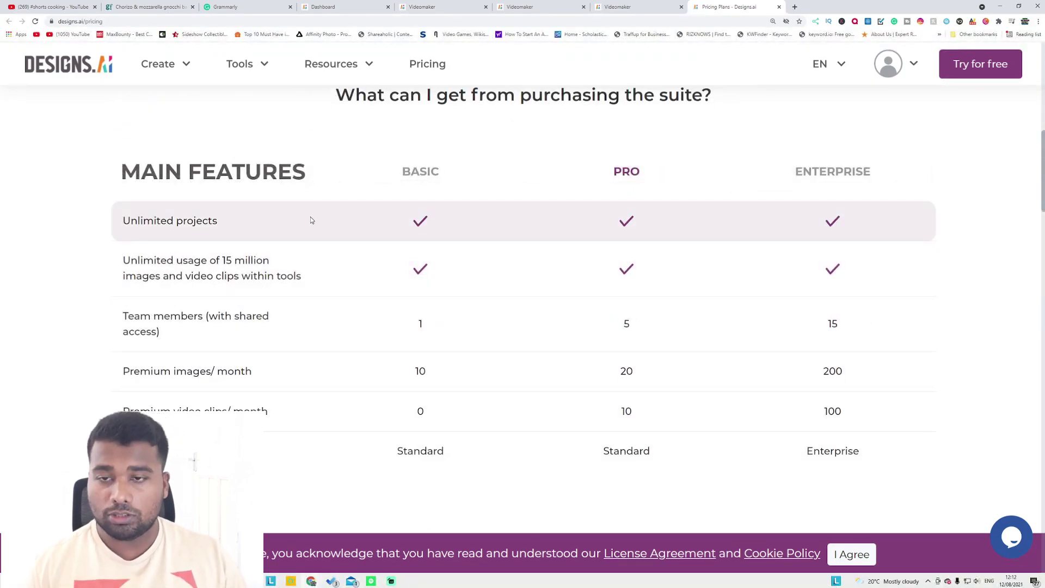
pyautogui.scroll(-3, 313, 219)
pyautogui.scroll(-1, 313, 240)
pyautogui.scroll(-3, 331, 248)
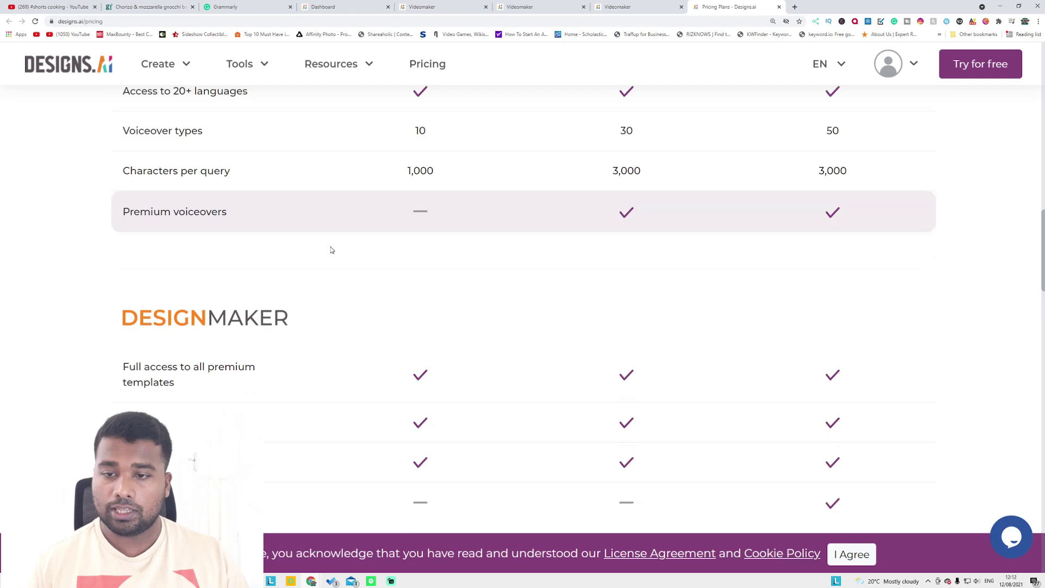
pyautogui.scroll(-1, 329, 245)
pyautogui.scroll(-2, 303, 250)
pyautogui.scroll(-3, 302, 250)
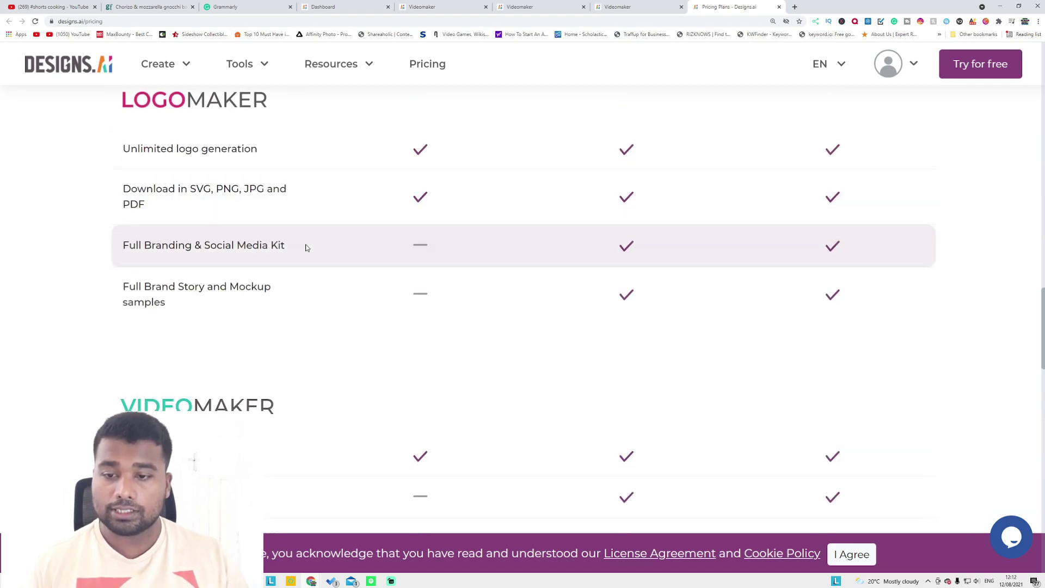
pyautogui.scroll(-2, 304, 245)
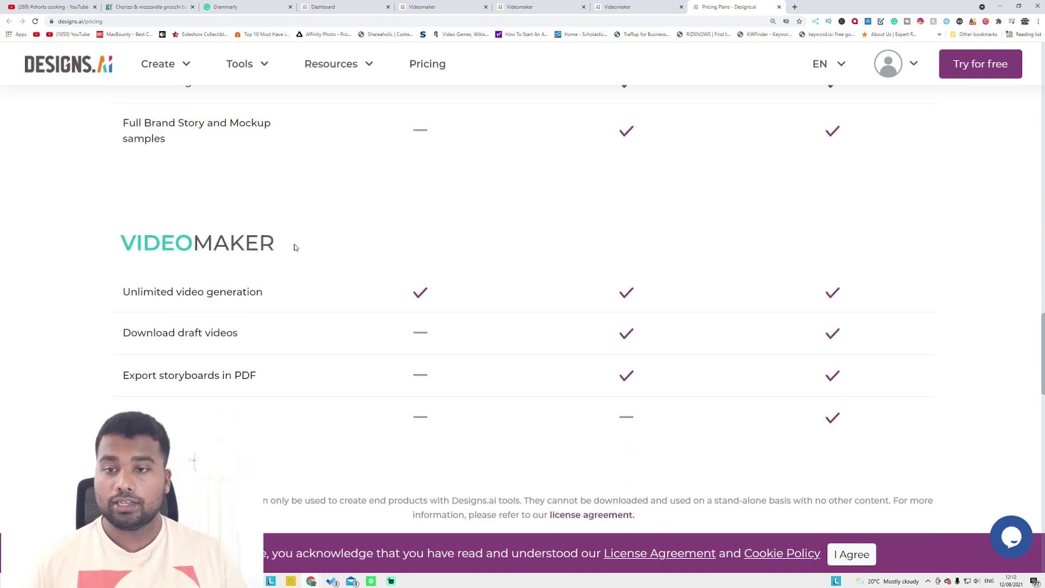